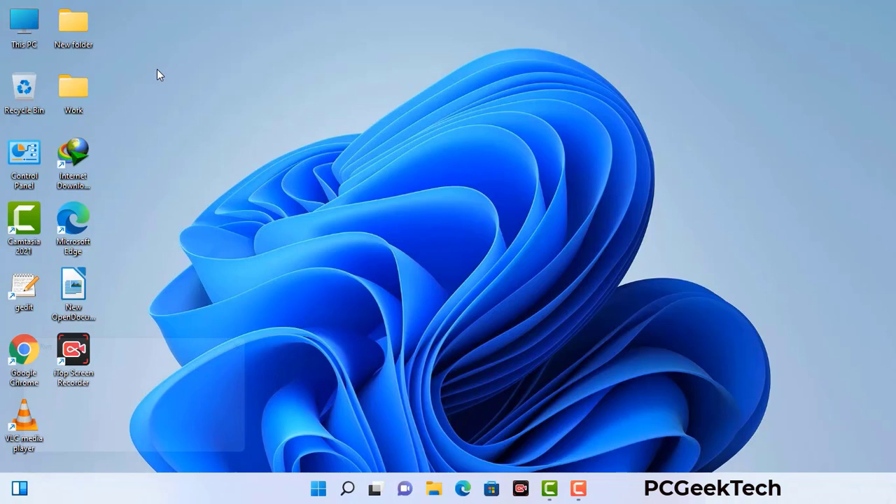
Launch System Configuration by running msconfig
key("super+r")
left_click_drag(152, 341, 394, 111)
left_click(356, 175)
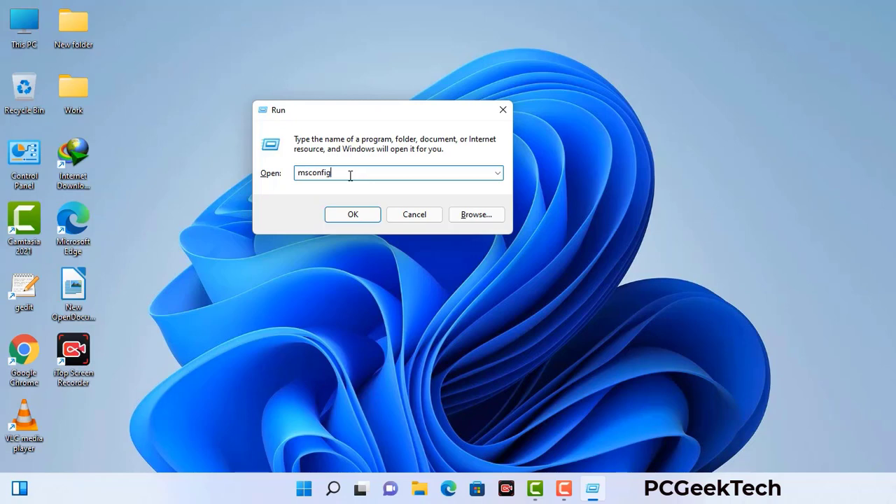
left_click(349, 216)
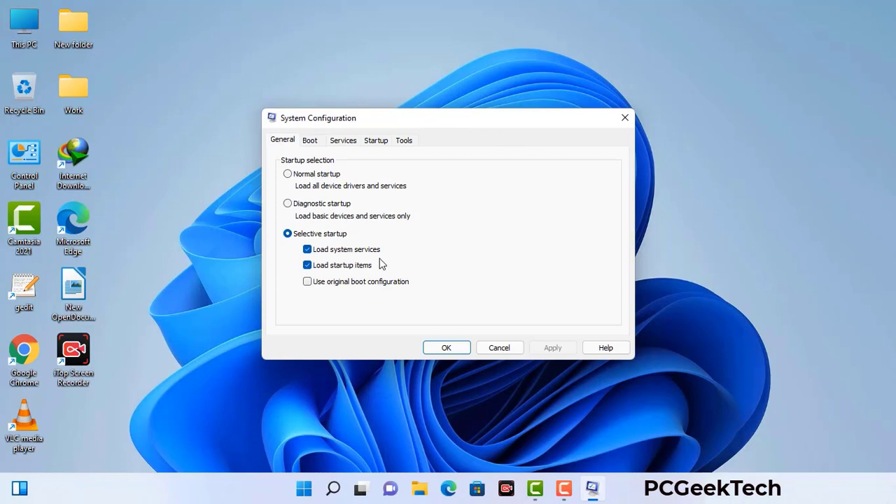
Enable Safe boot with the Network option on the Boot tab, apply, and restart
left_click(310, 142)
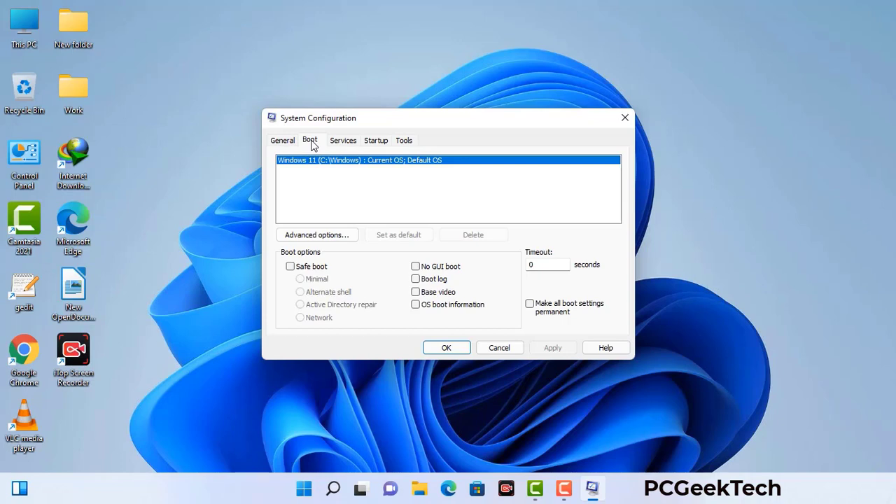
left_click(290, 269)
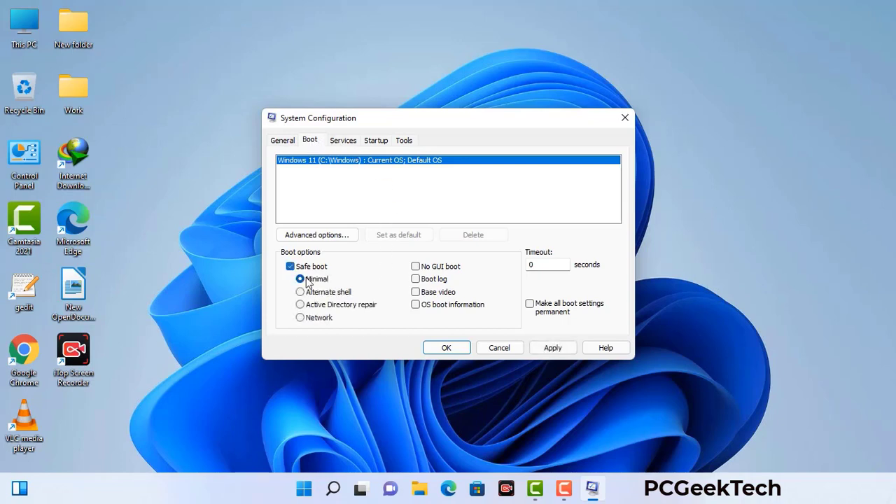
left_click(318, 319)
left_click(553, 349)
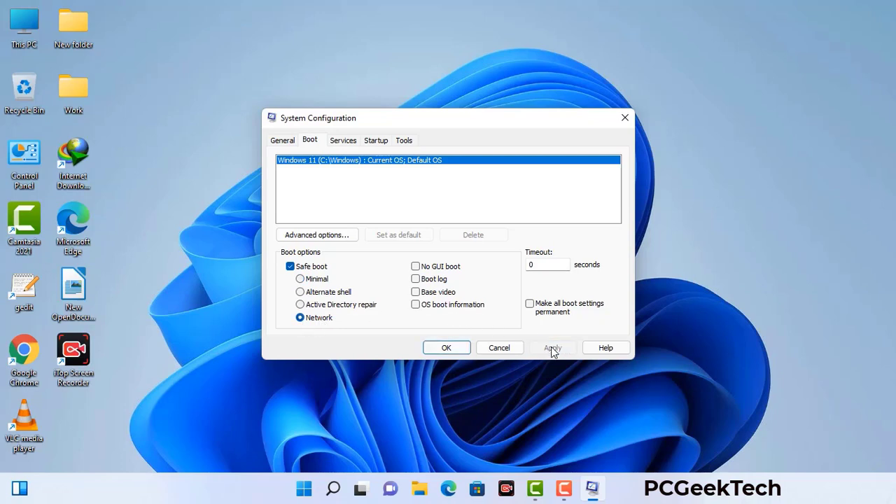
left_click(446, 348)
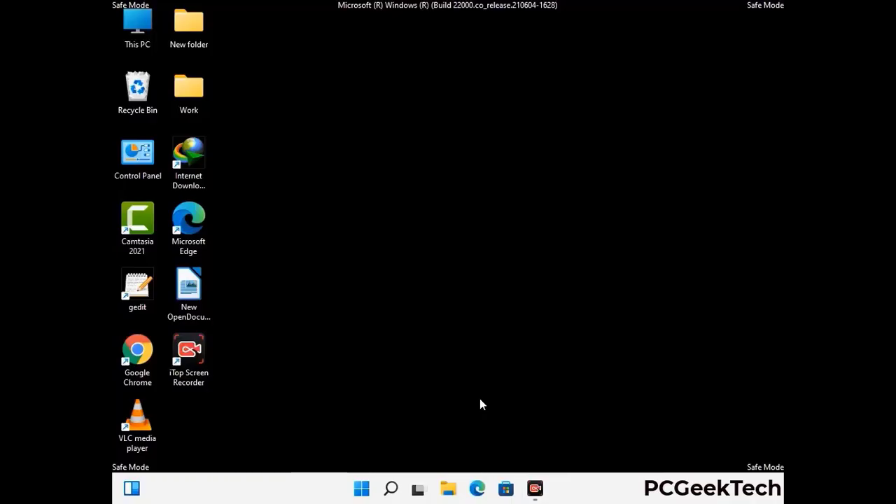
Turn on 'Show hidden files, folders, and drives' in File Explorer Options, then close Control Panel
double_click(138, 166)
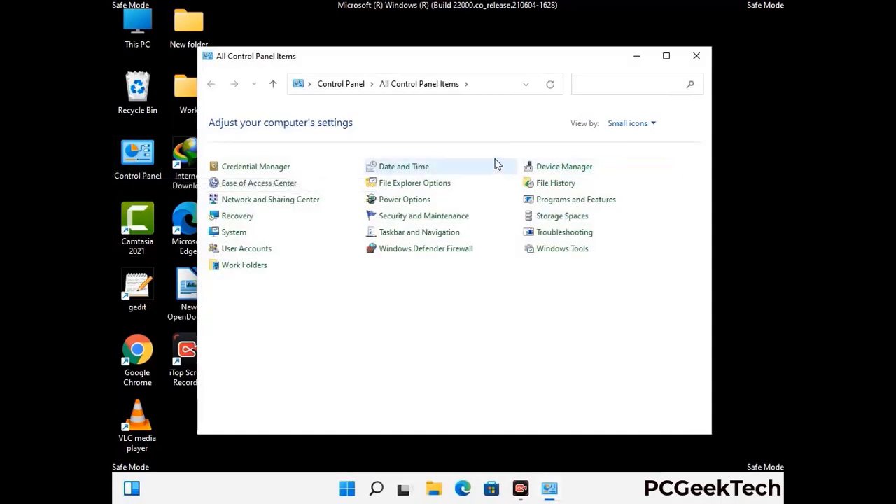
left_click(433, 188)
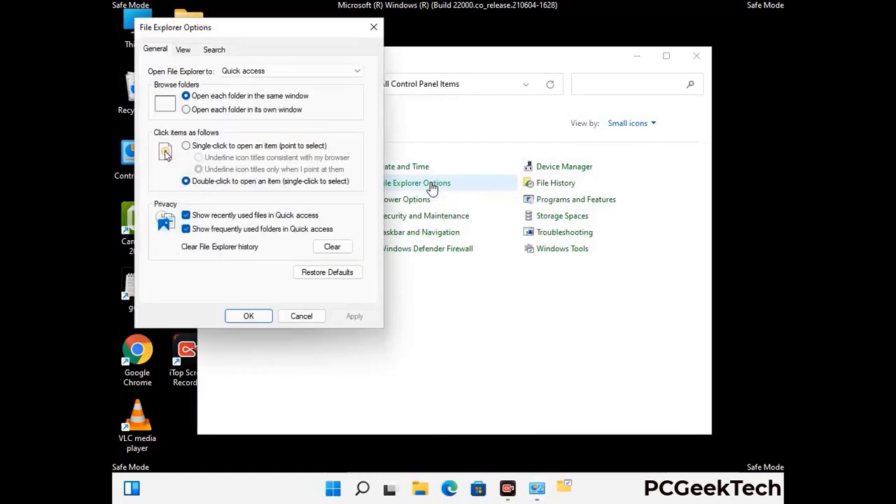
left_click(187, 49)
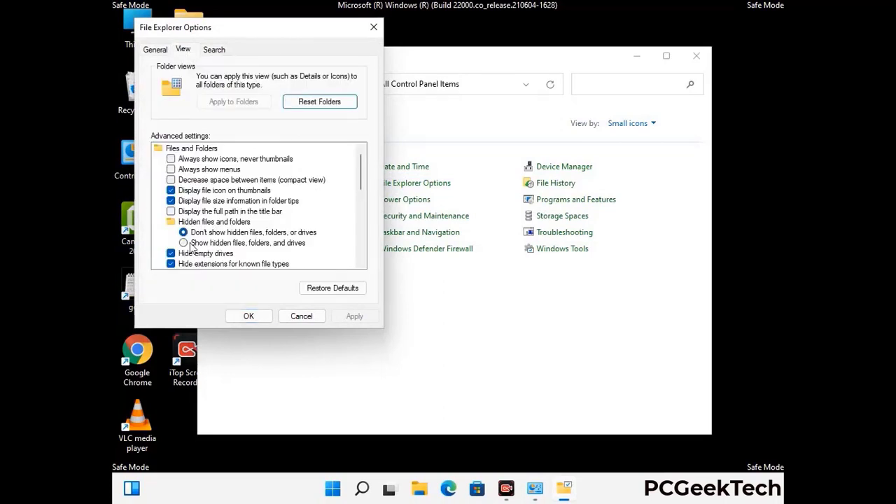
left_click(183, 243)
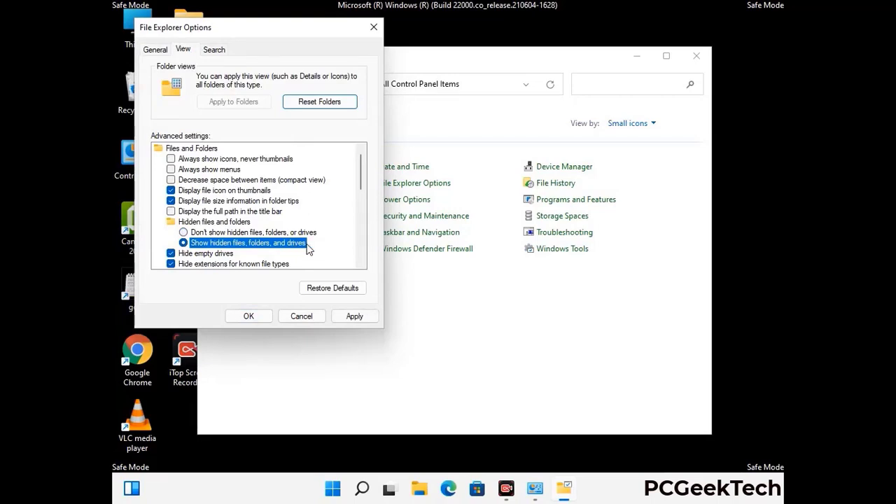
left_click(355, 316)
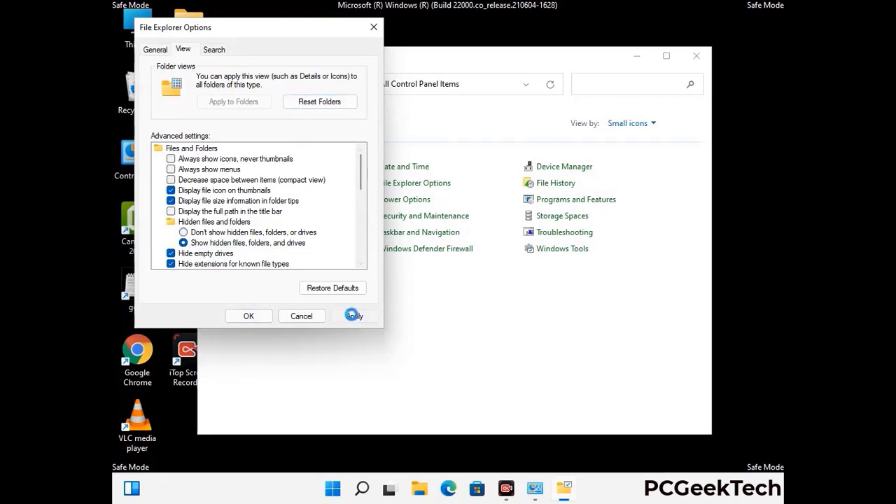
left_click(237, 318)
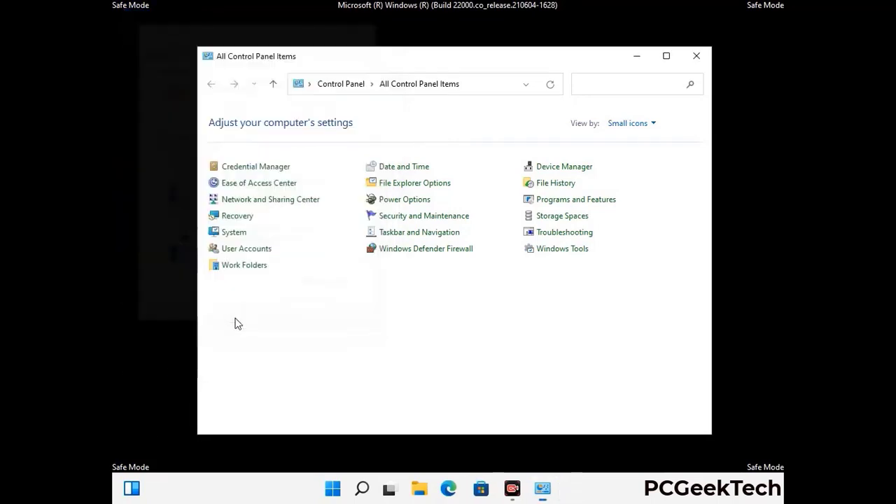
left_click(696, 57)
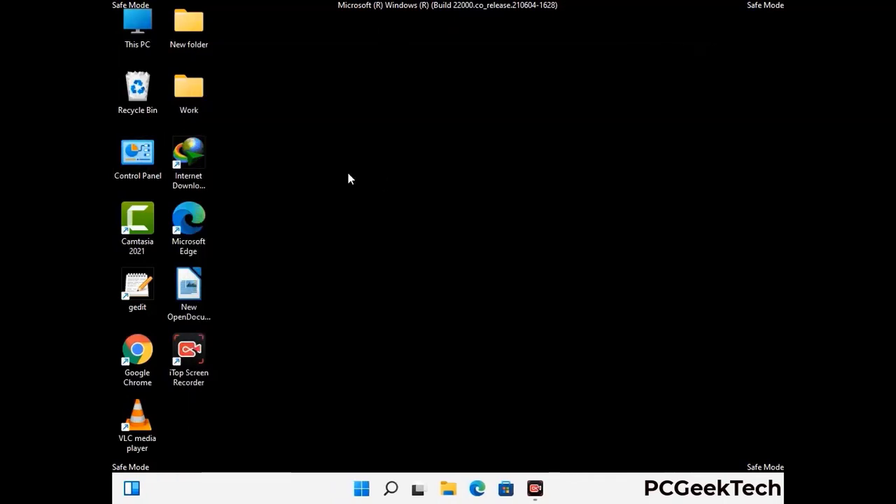
Browse File Explorer to C:\Windows\System32\drivers\etc
double_click(133, 44)
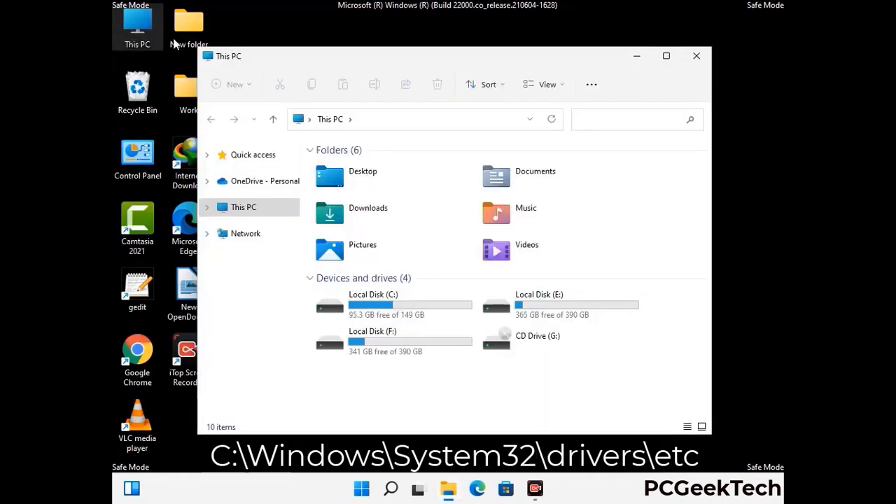
double_click(392, 309)
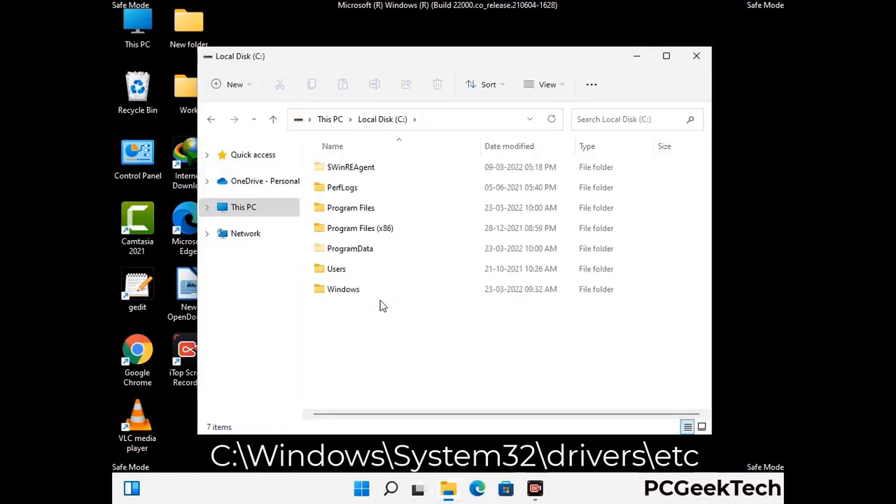
left_click(336, 293)
double_click(336, 294)
scroll(448, 300, "down", 5)
scroll(442, 303, "down", 12)
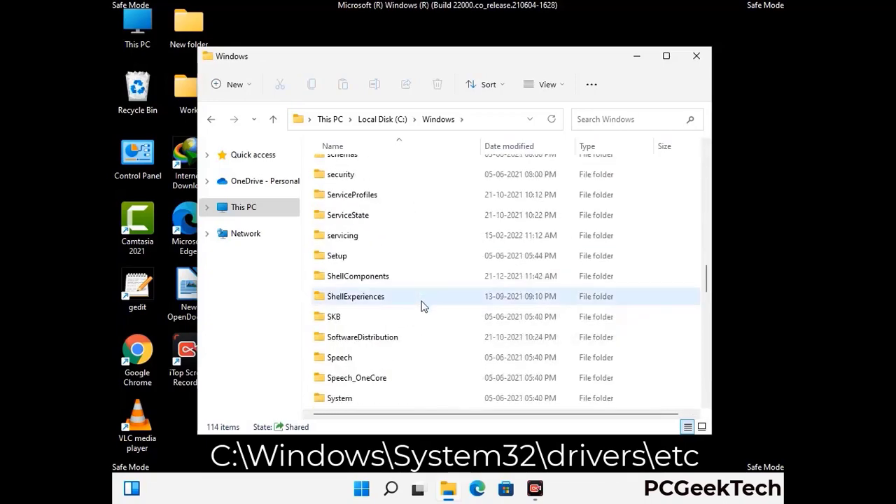
scroll(423, 306, "down", 3)
double_click(342, 296)
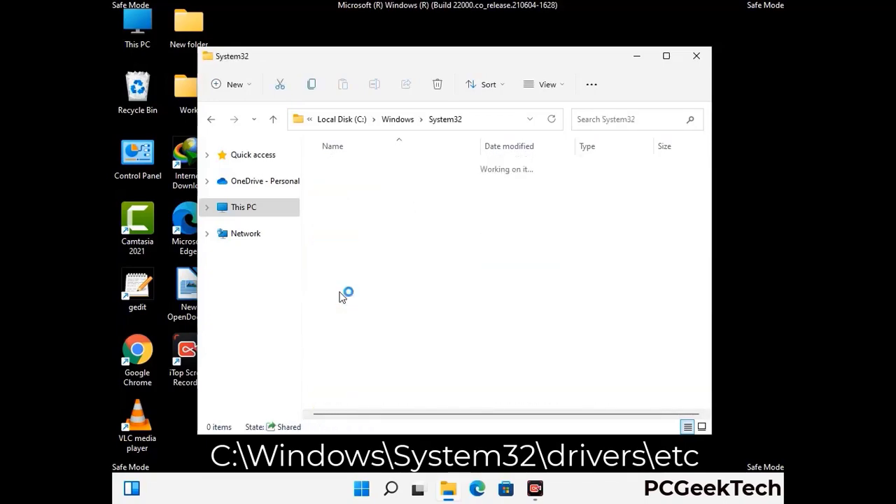
scroll(384, 301, "down", 5)
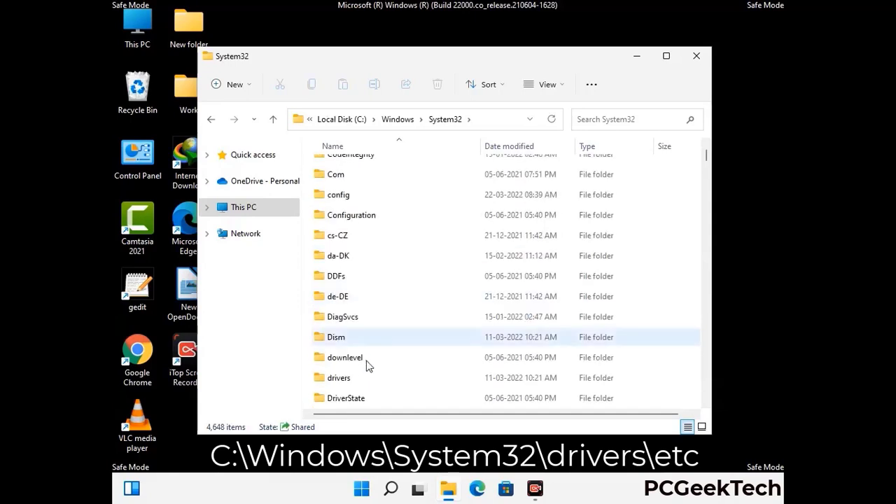
double_click(343, 380)
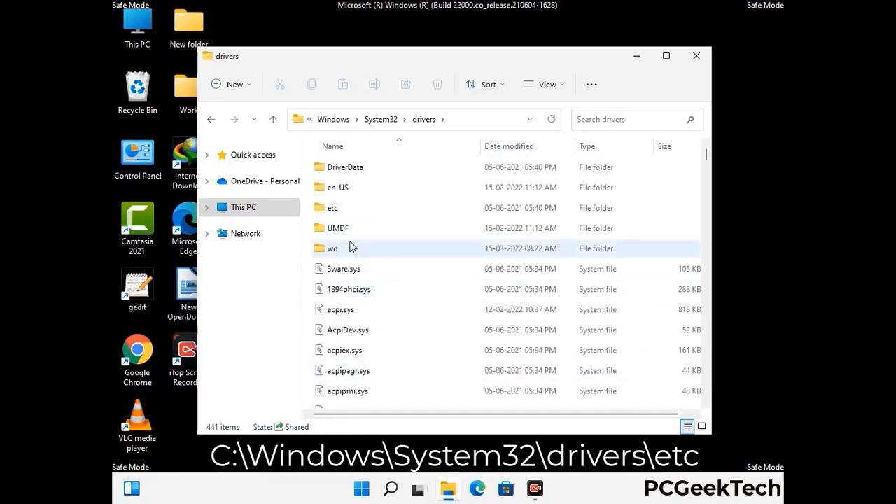
double_click(333, 208)
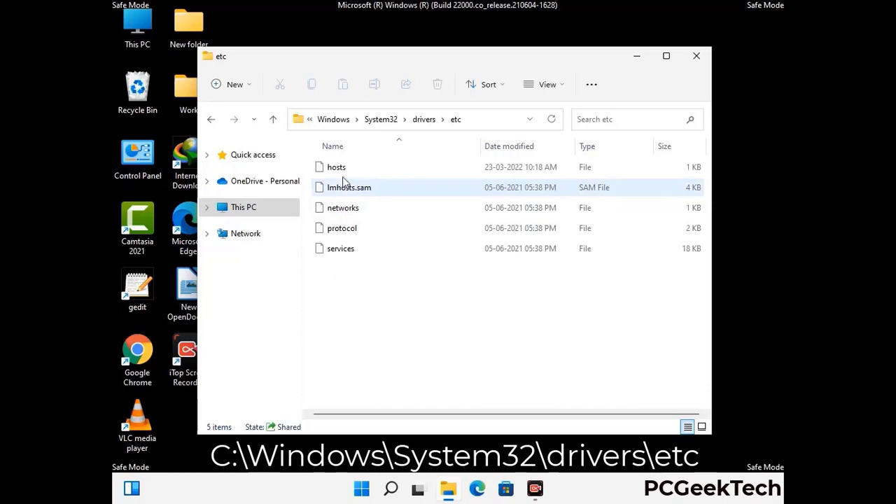
Open the hosts file with Notepad
left_click(343, 169)
double_click(344, 173)
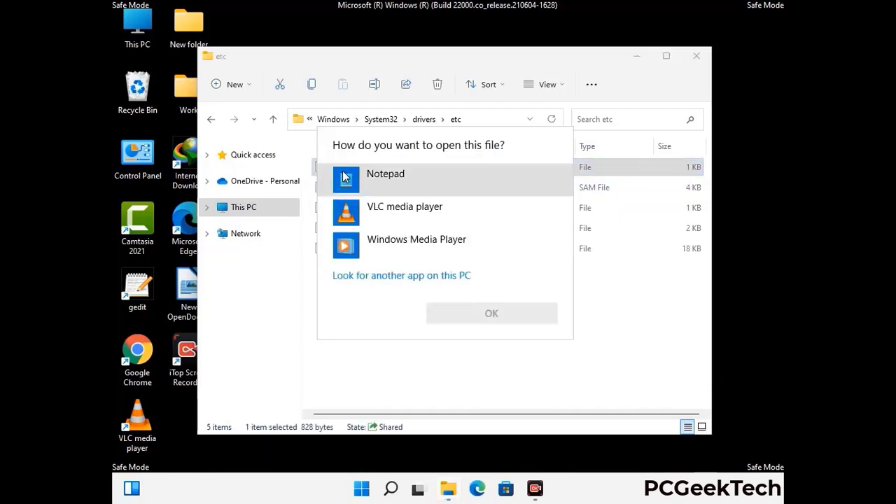
left_click(407, 179)
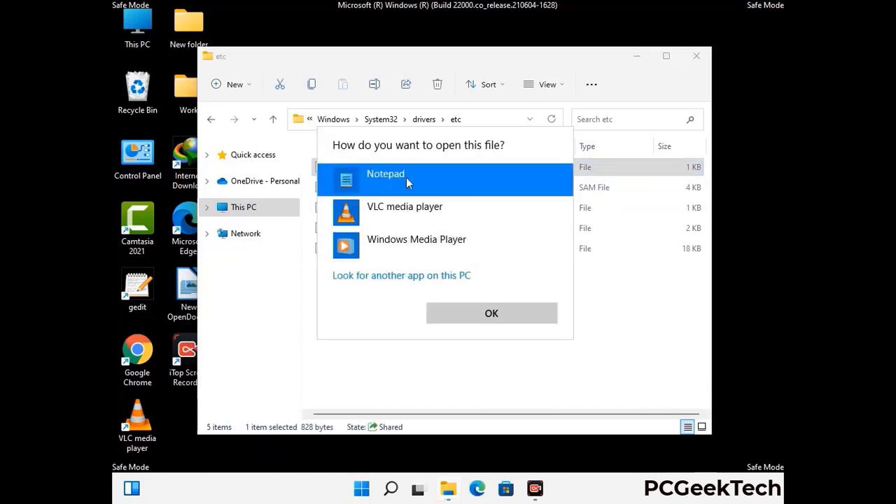
left_click(491, 315)
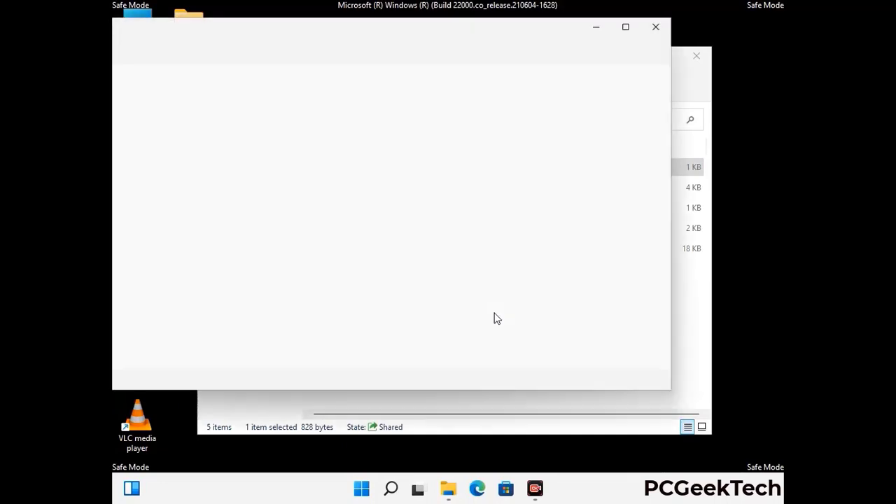
Add a blank line after the last localhost entry in hosts and save the file
left_click_drag(341, 42, 480, 45)
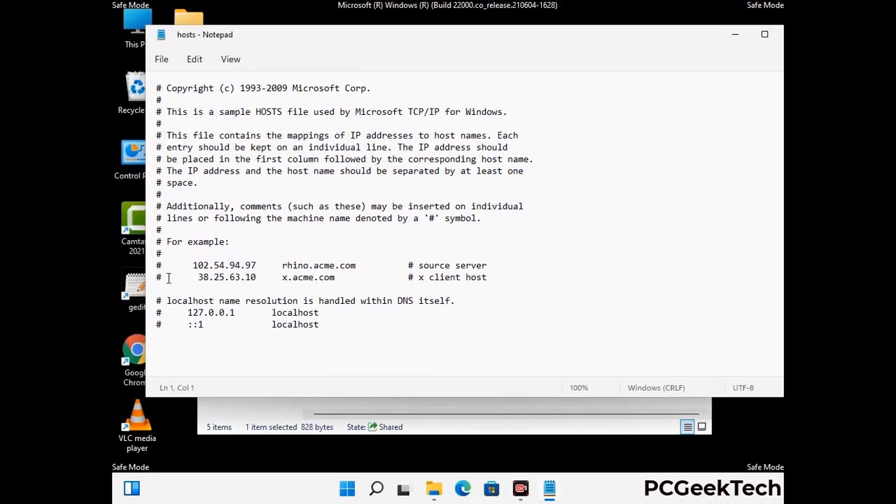
left_click(335, 328)
key("Return")
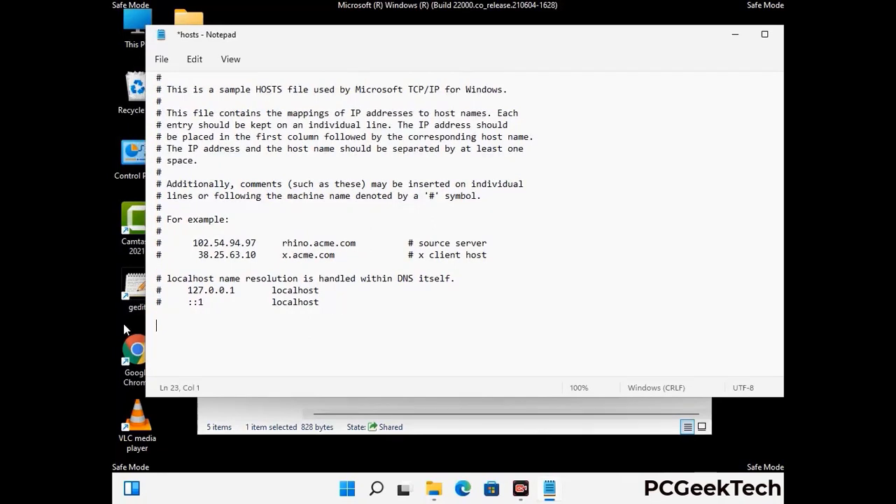
left_click(161, 60)
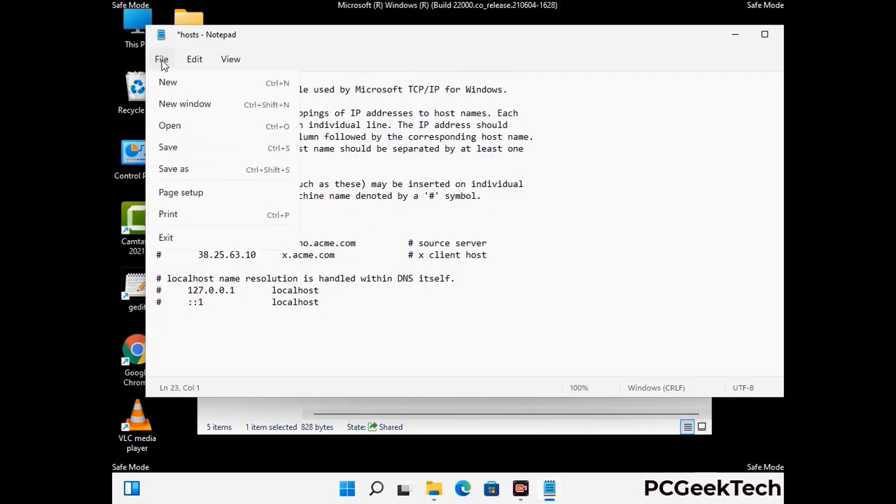
left_click(168, 150)
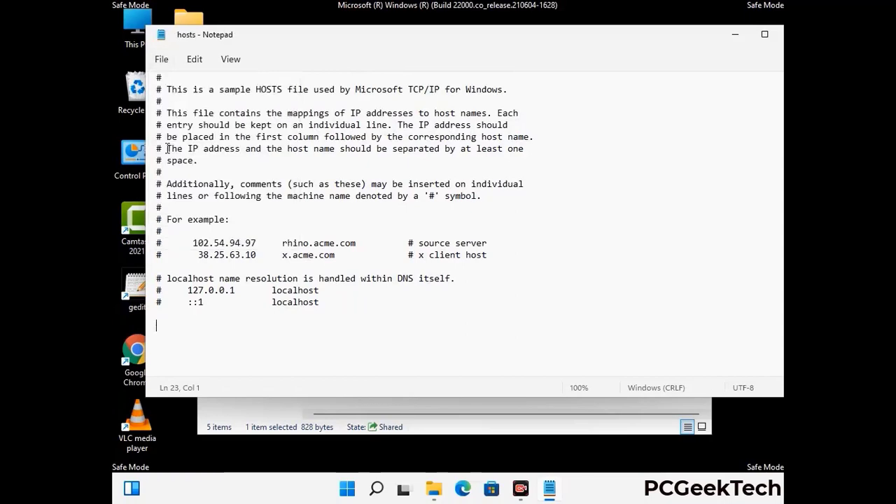
Close Notepad and the etc folder window
left_click_drag(678, 43, 576, 43)
left_click(690, 36)
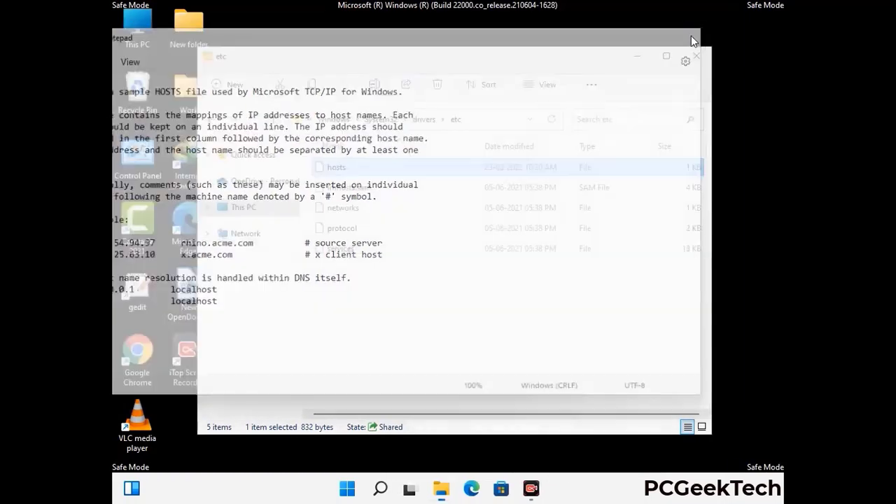
left_click(696, 56)
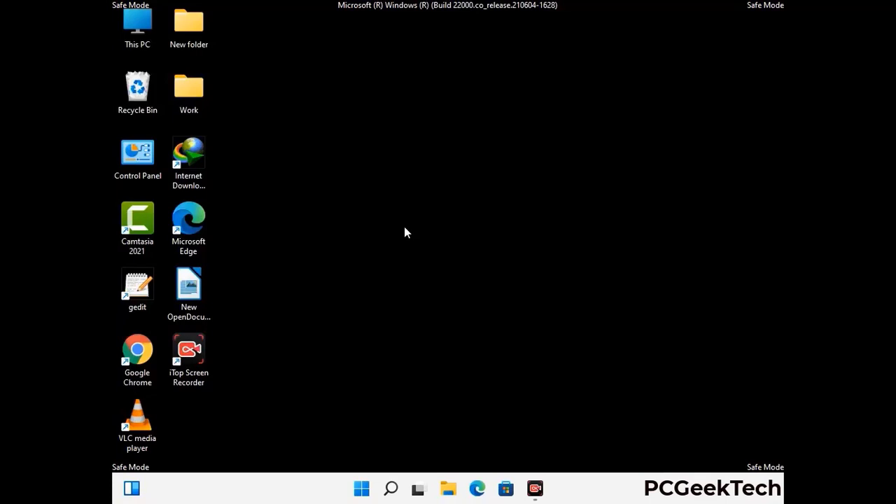
Open the Roaming app data folder by running %appdata%
key("super+r")
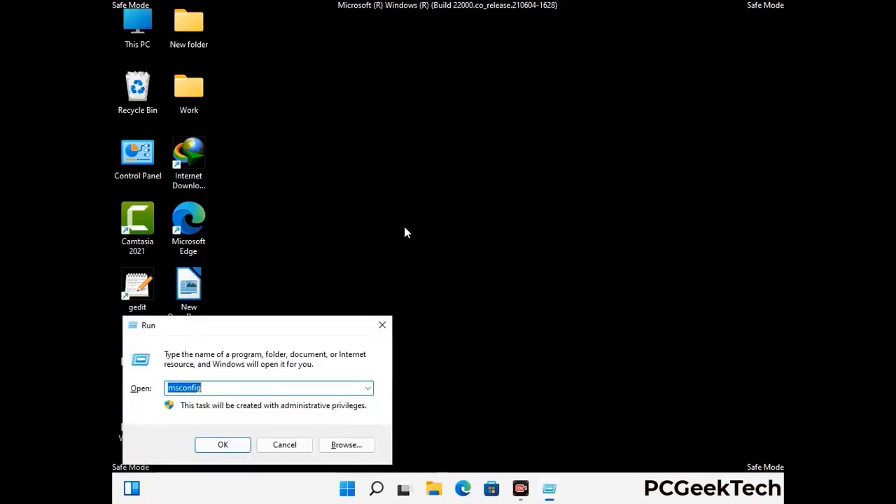
left_click_drag(256, 324, 416, 140)
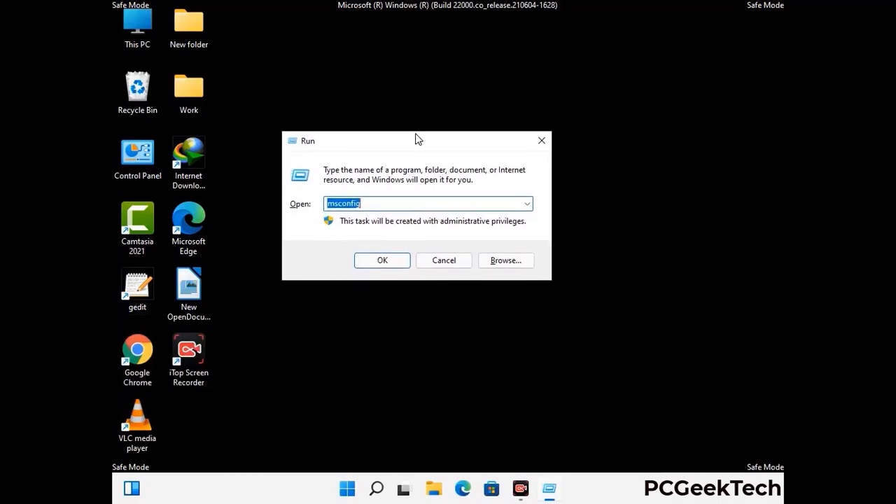
type("%")
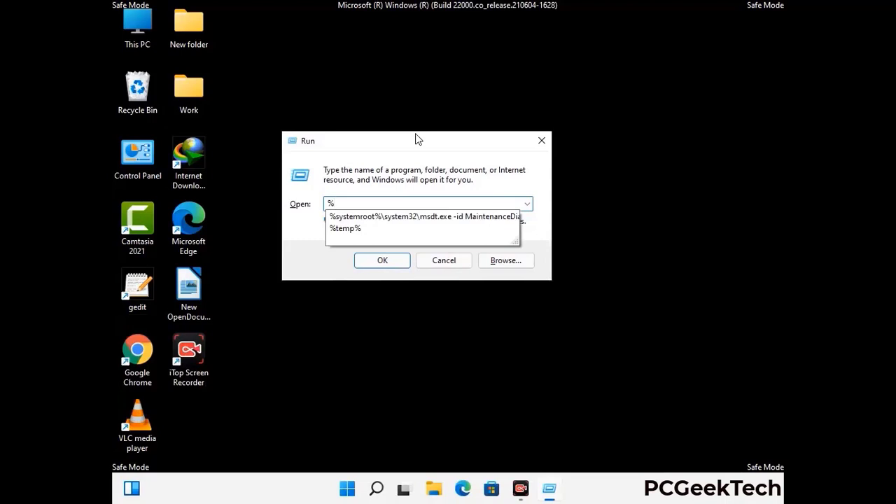
type("appdata%")
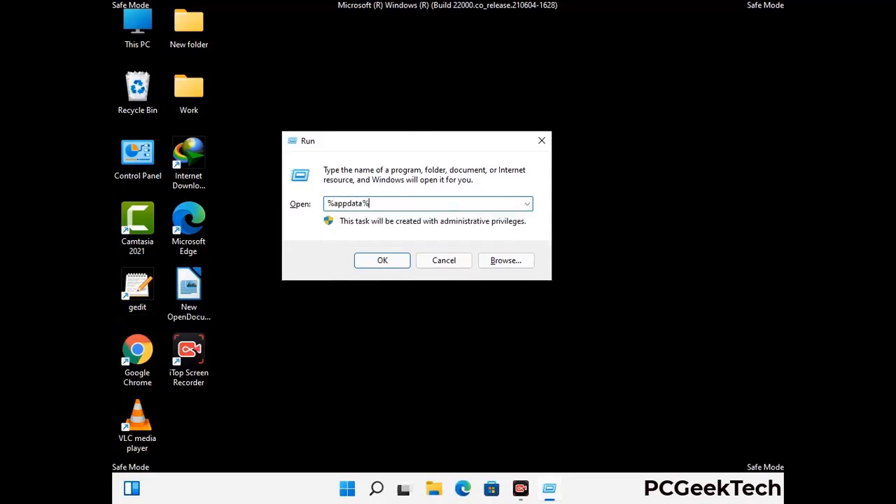
key("Return")
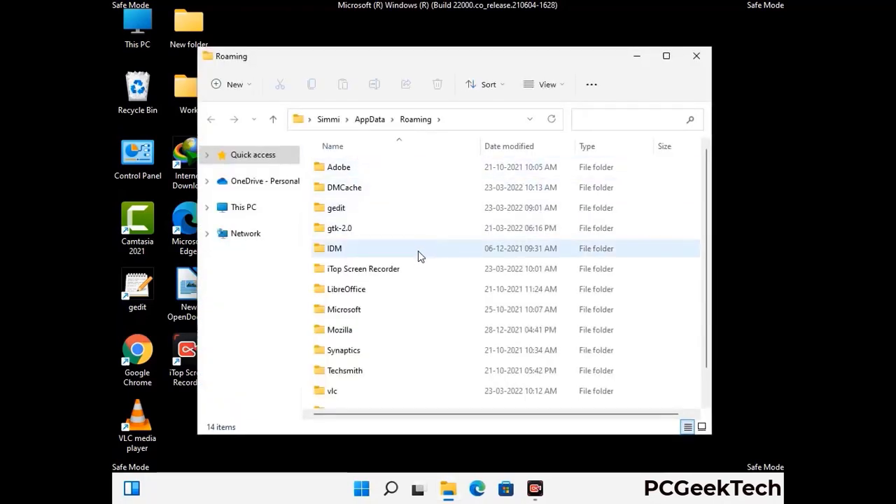
Delete the Zoom folder and close the Roaming window
scroll(420, 266, "down", 1)
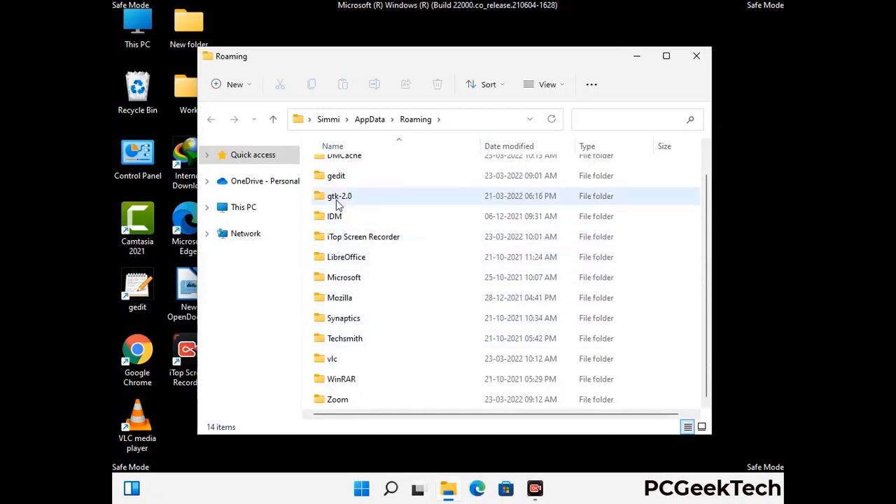
scroll(343, 210, "up", 1)
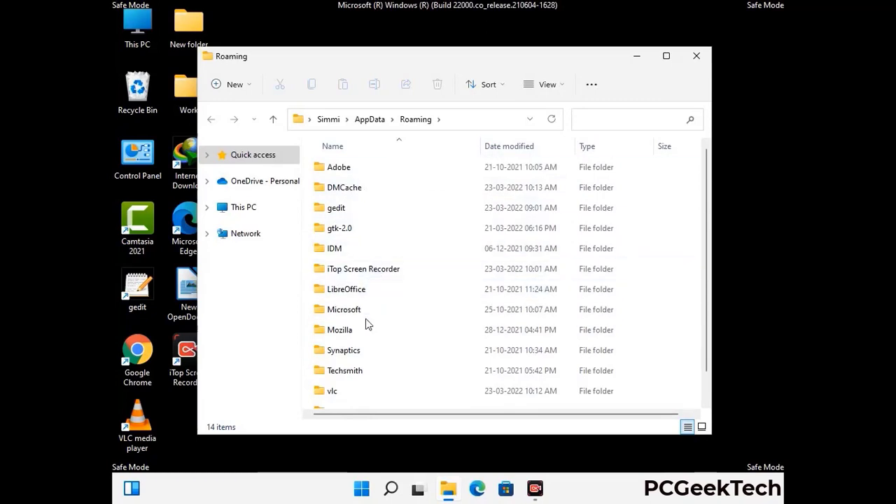
scroll(372, 350, "down", 1)
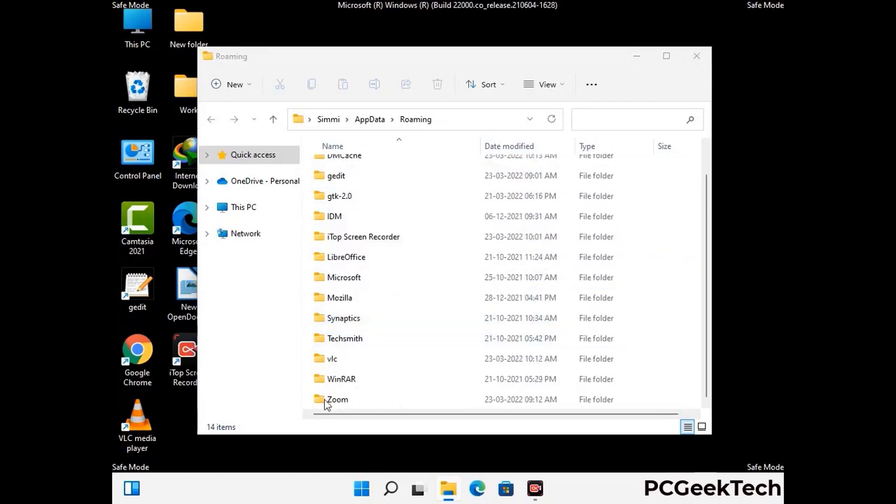
left_click(502, 397)
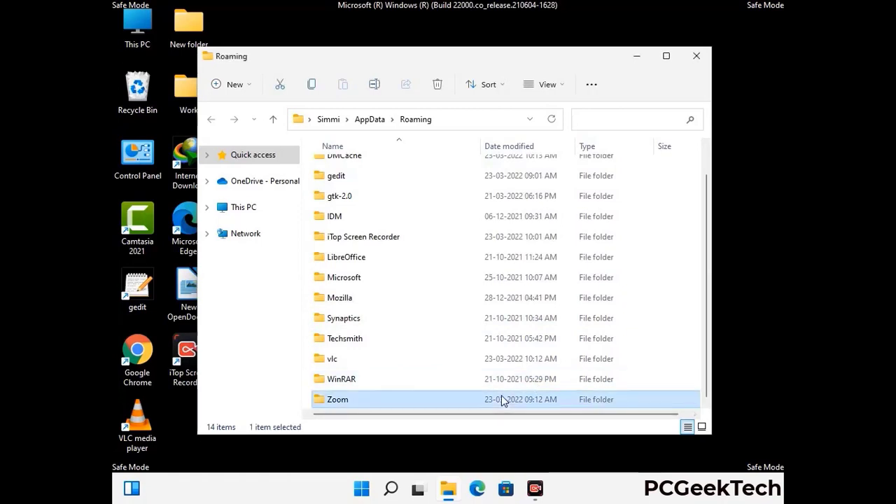
left_click(443, 90)
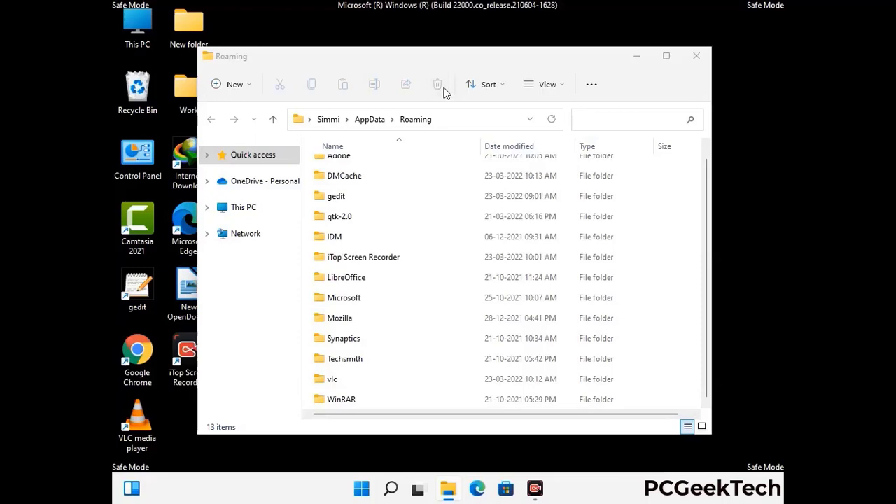
left_click(695, 58)
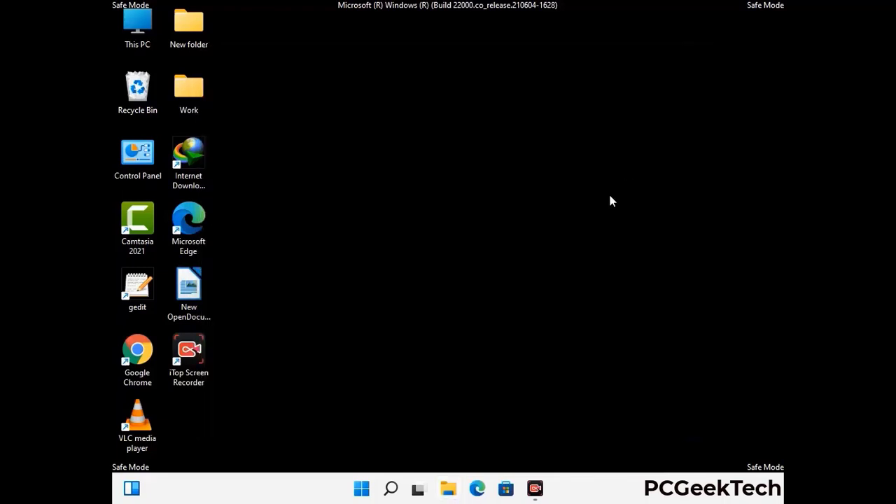
Open the Local app data folder by running %LocalAppData%
key("super+r")
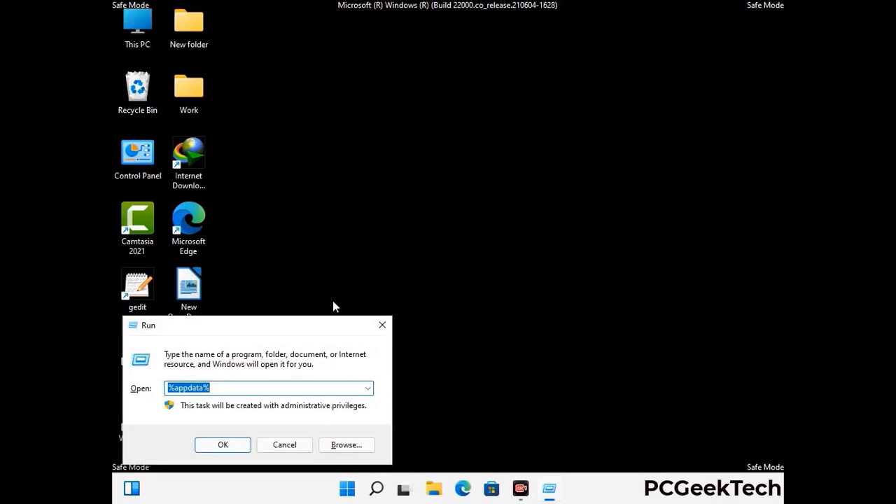
left_click_drag(281, 333, 470, 177)
type("%Local")
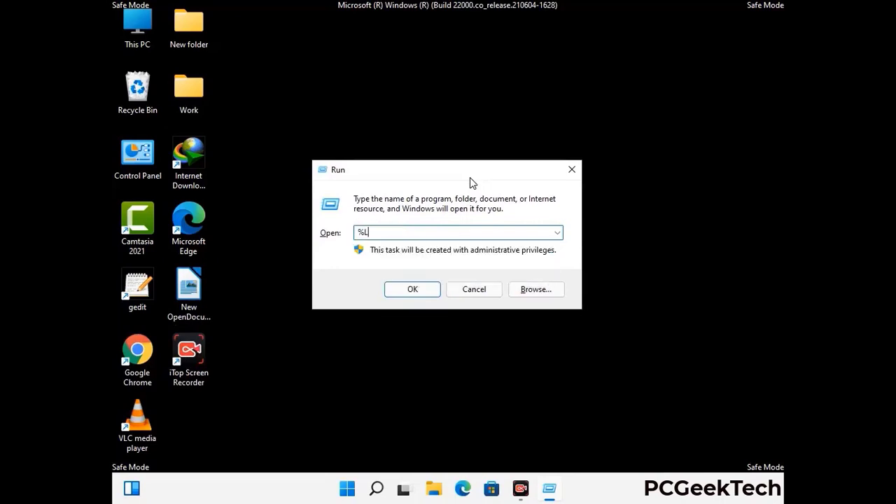
type("App")
key("Return")
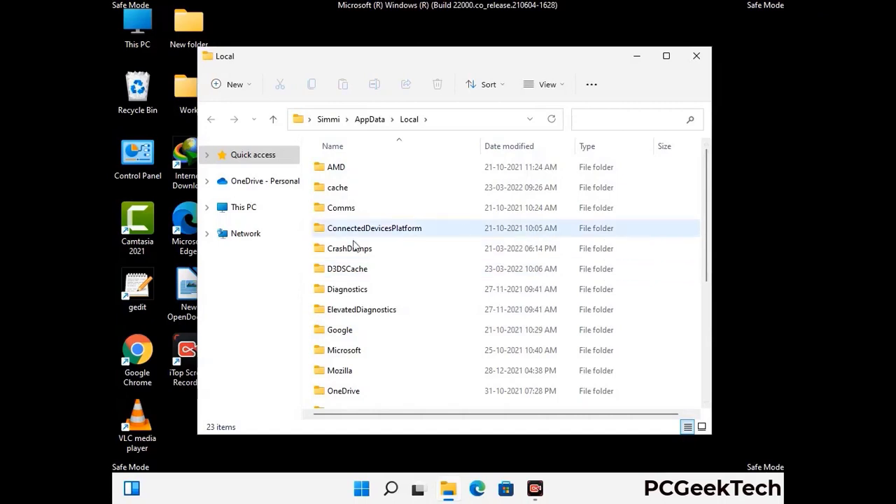
Delete the Mozilla folder from AppData\Local and close the window
scroll(376, 315, "down", 1)
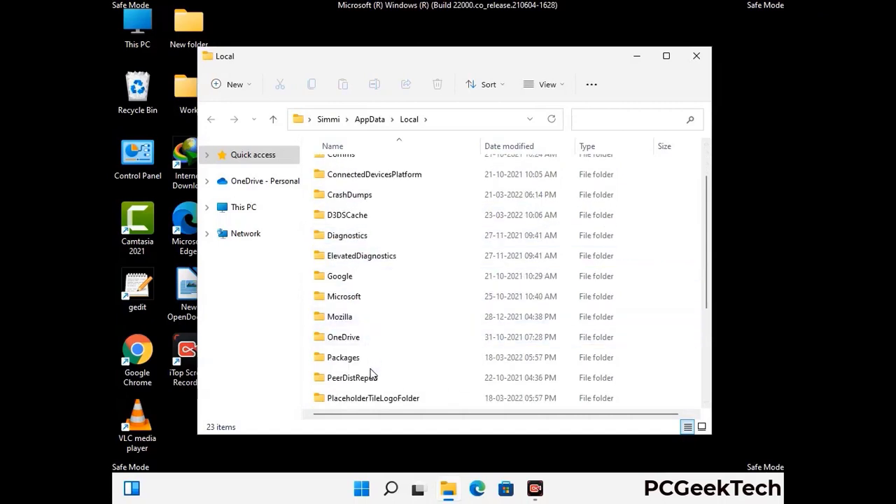
left_click(350, 319)
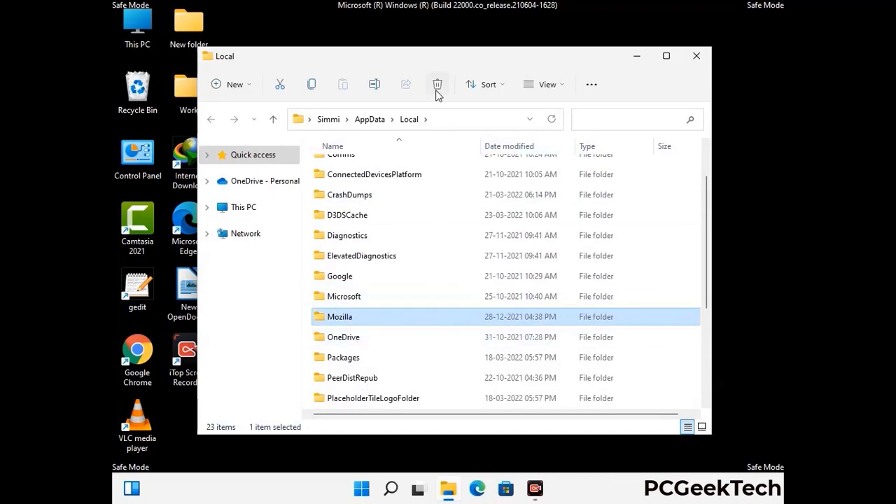
left_click(436, 91)
left_click(436, 87)
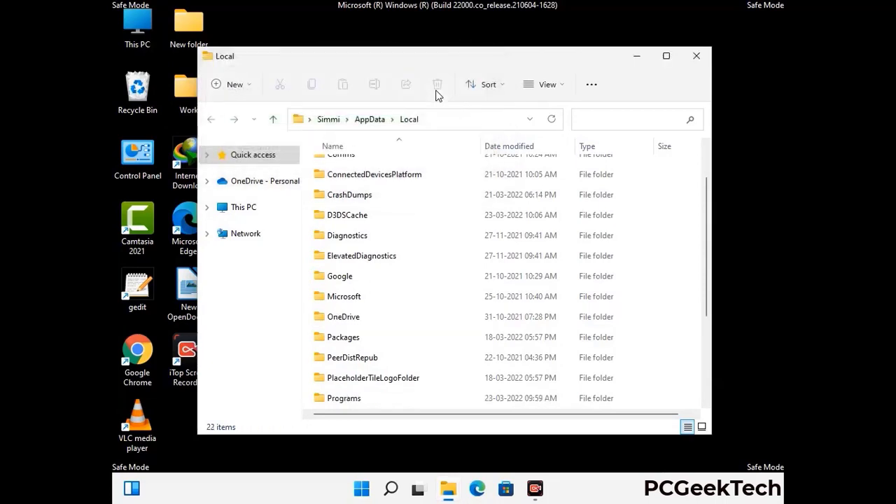
left_click(697, 63)
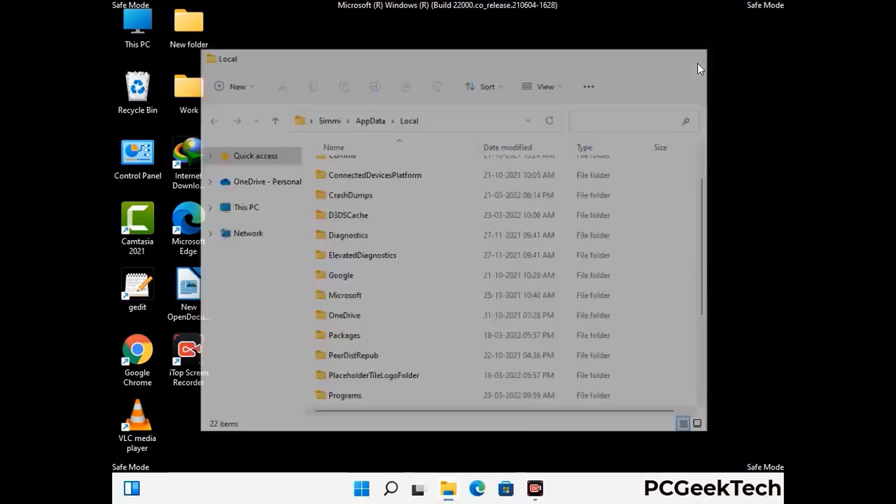
Open the ProgramData folder by running %ProgramData%
key("super+r")
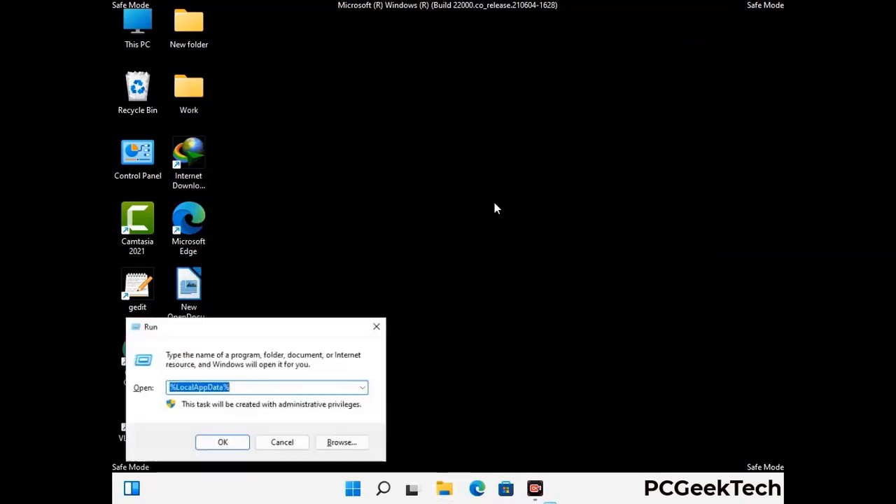
left_click_drag(228, 331, 410, 185)
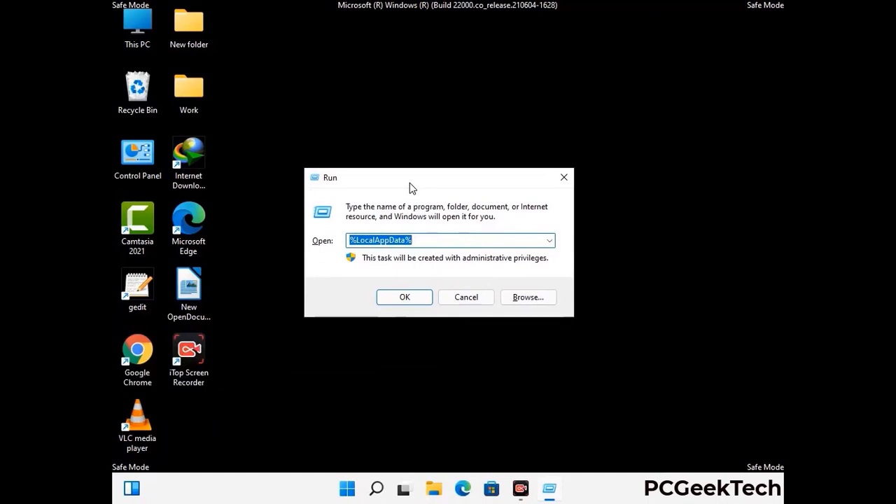
type("%")
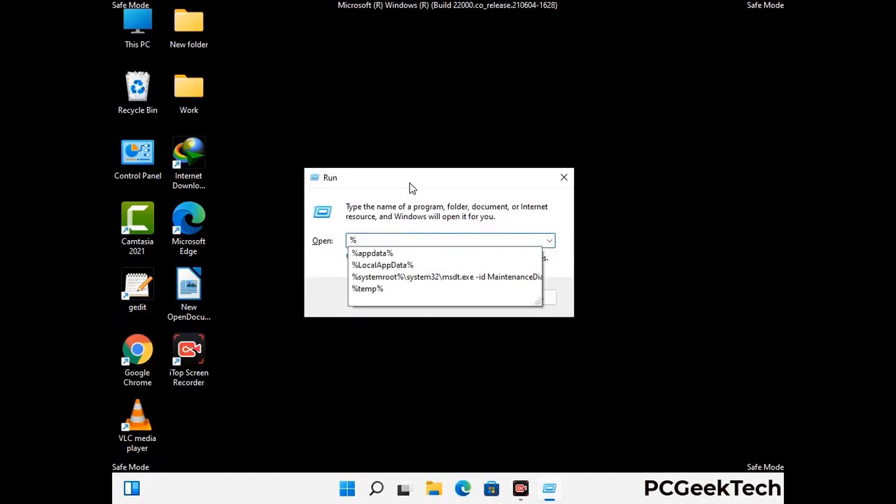
type("ProgramData%")
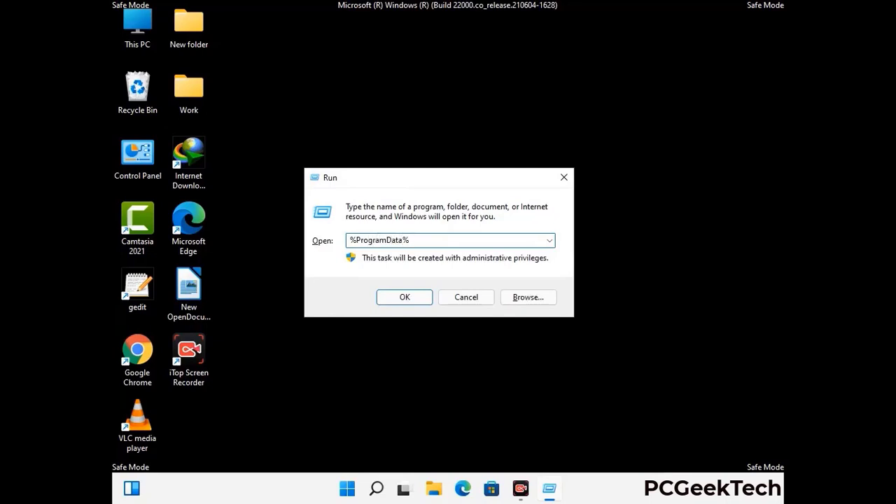
key("Return")
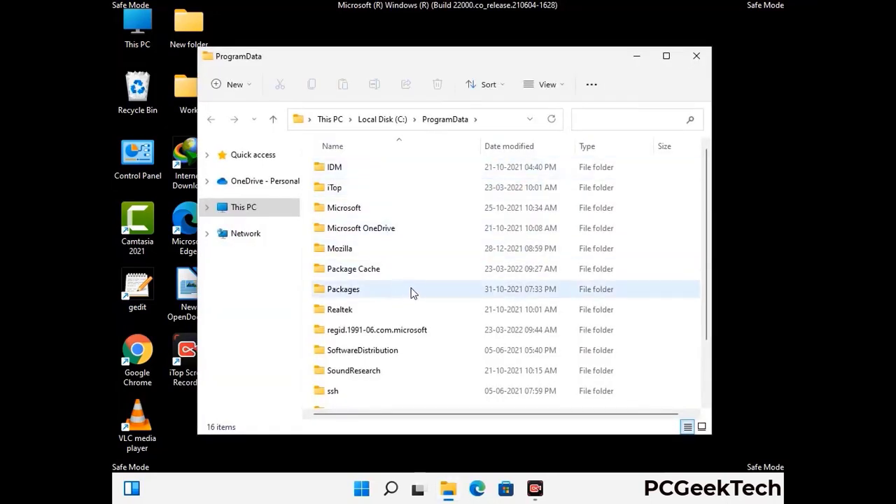
Delete the Mozilla folder from ProgramData, leaving 15 items, and close the window
scroll(412, 297, "down", 1)
scroll(411, 298, "down", 1)
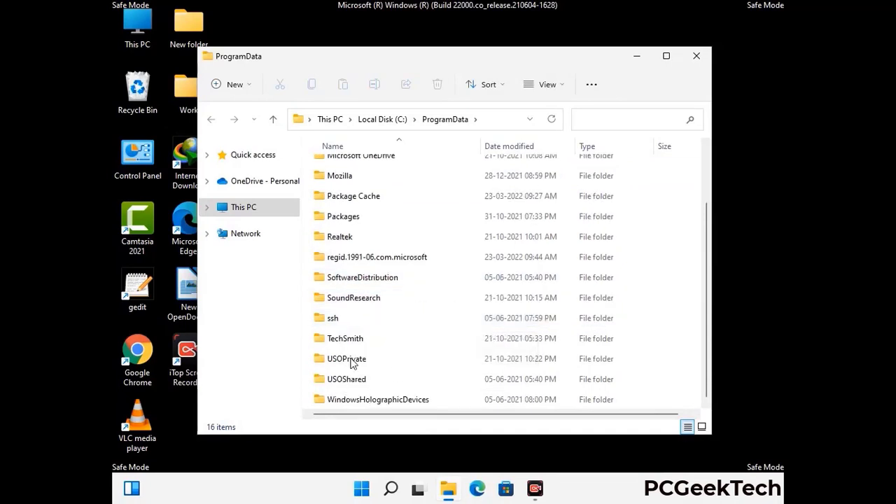
left_click(348, 176)
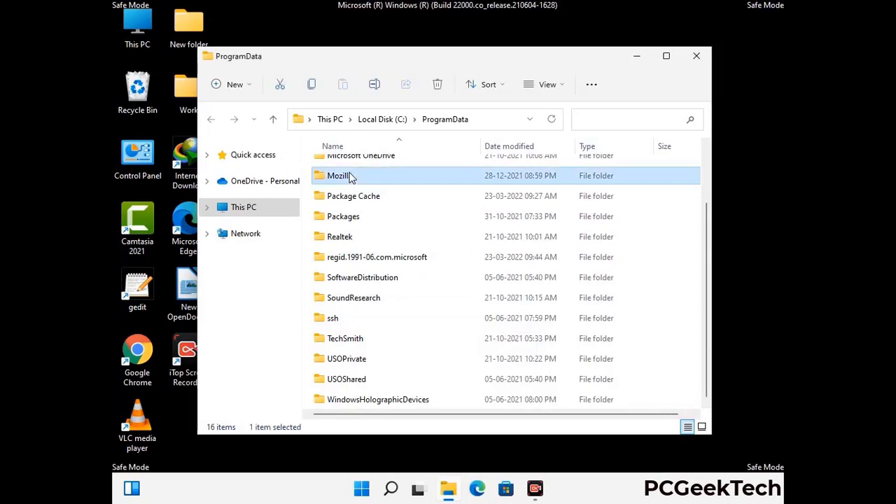
left_click(439, 85)
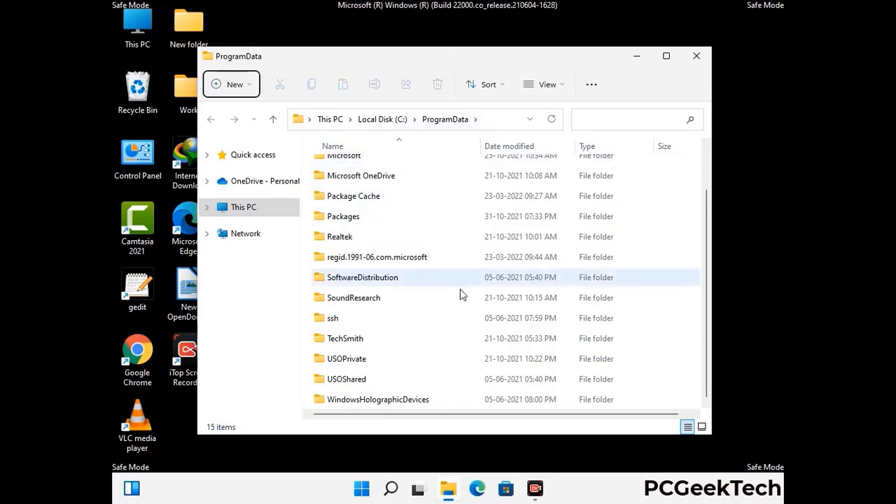
scroll(460, 294, "up", 1)
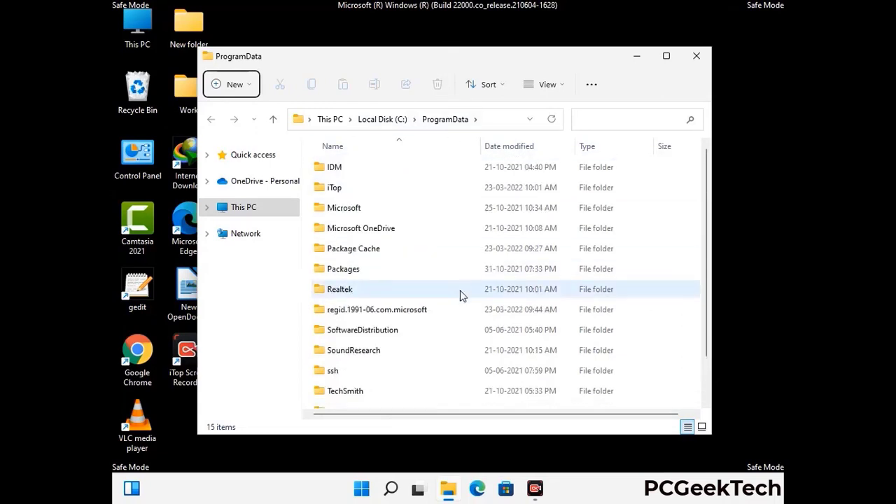
left_click(703, 57)
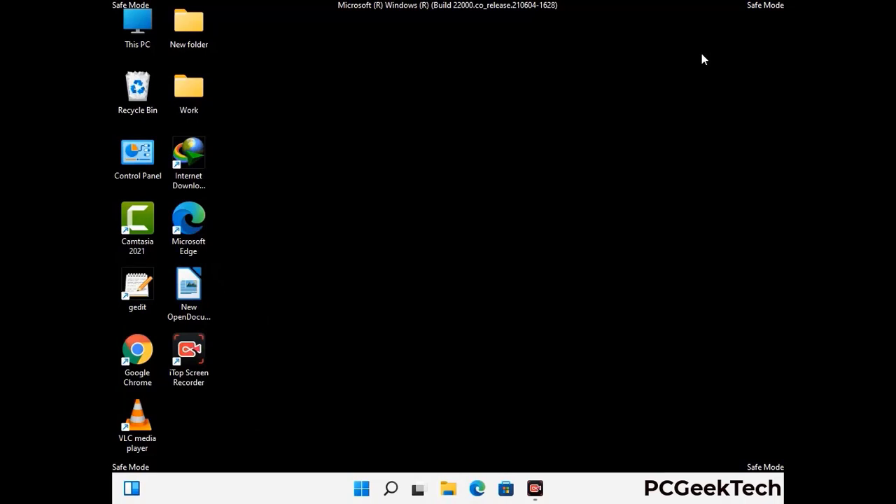
key("super+r")
left_click_drag(293, 325, 466, 178)
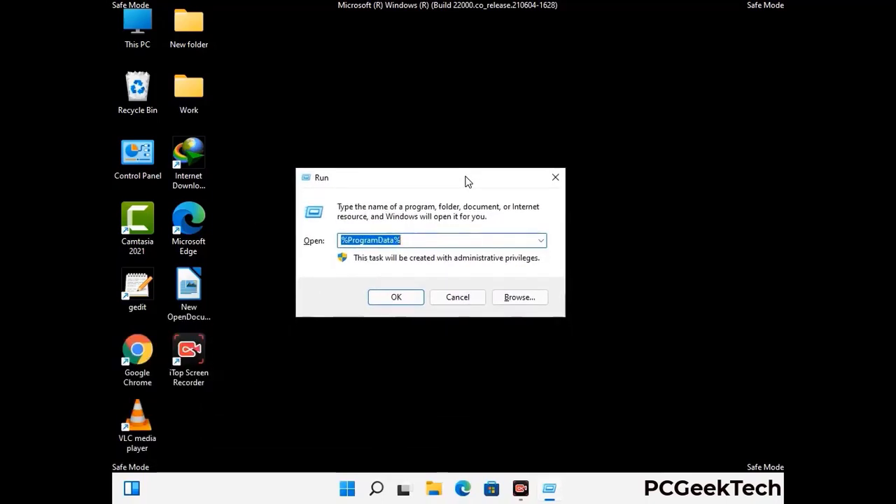
type("%Wi")
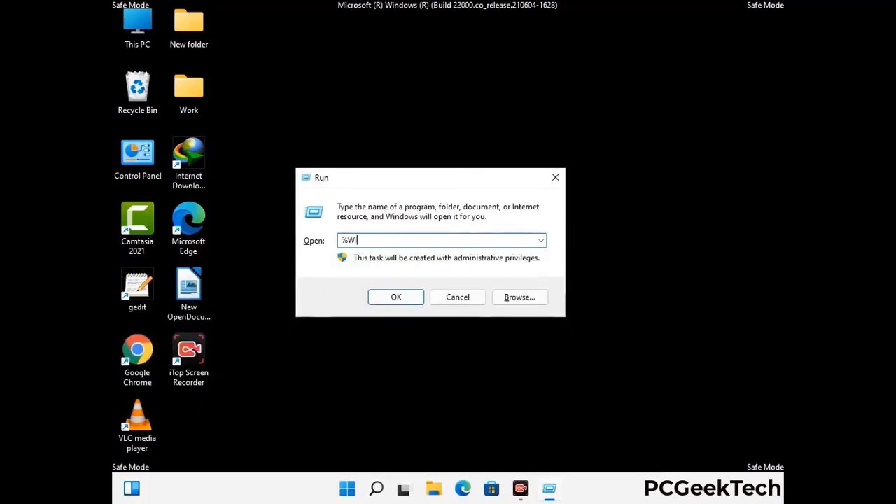
type("nDir%")
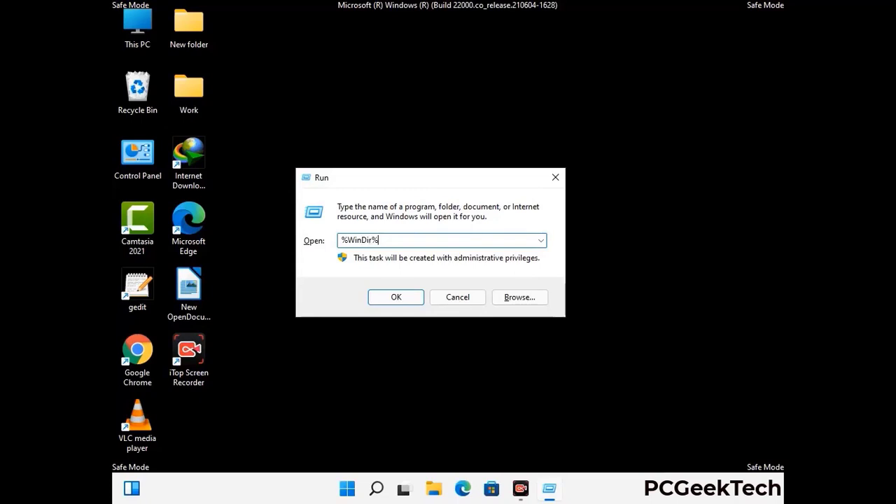
key("Return")
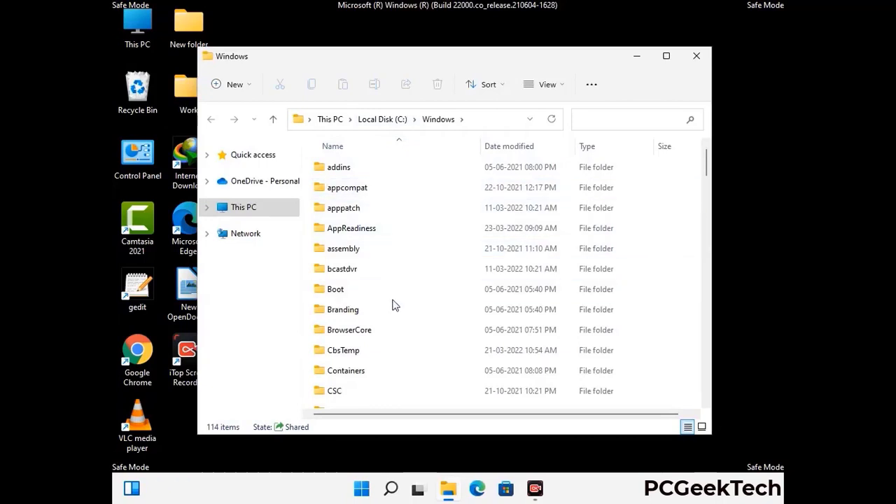
scroll(394, 309, "down", 1)
scroll(394, 310, "down", 2)
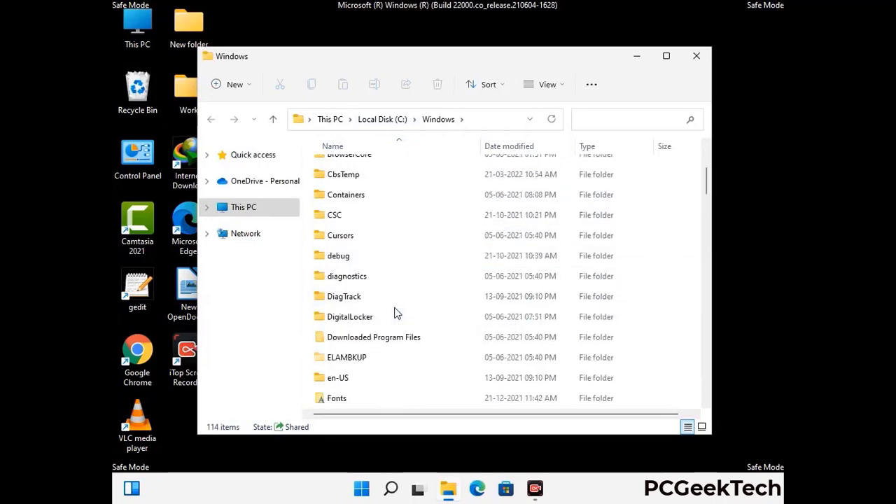
scroll(395, 315, "down", 1)
scroll(394, 315, "down", 5)
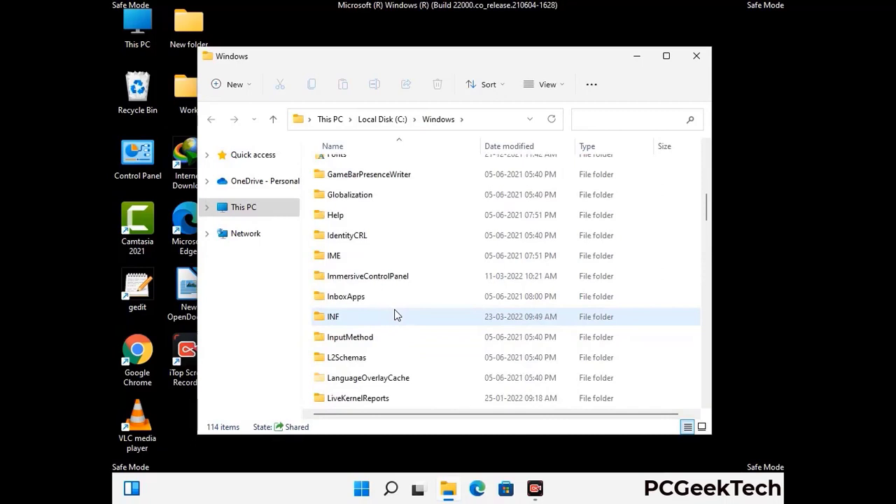
scroll(394, 315, "down", 4)
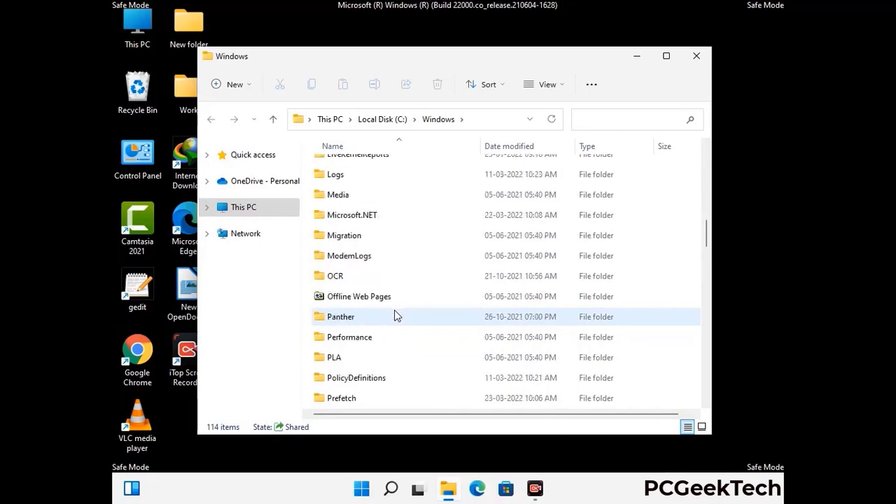
scroll(394, 316, "down", 6)
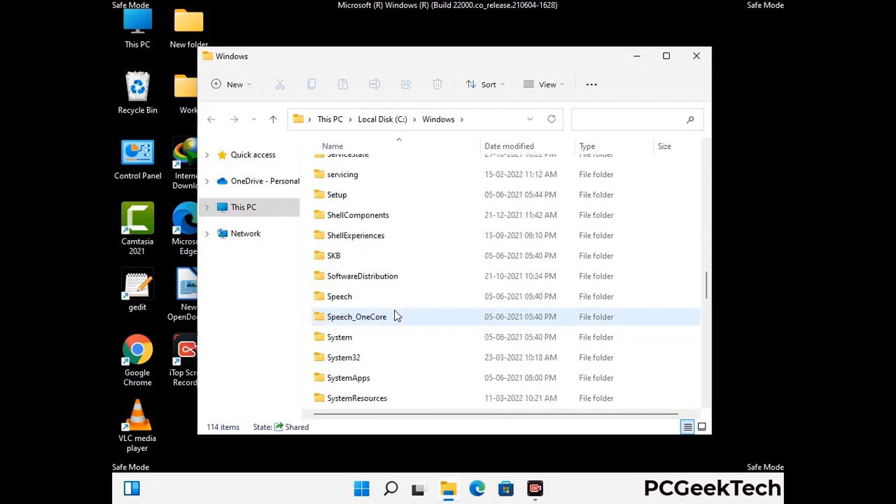
scroll(394, 315, "down", 7)
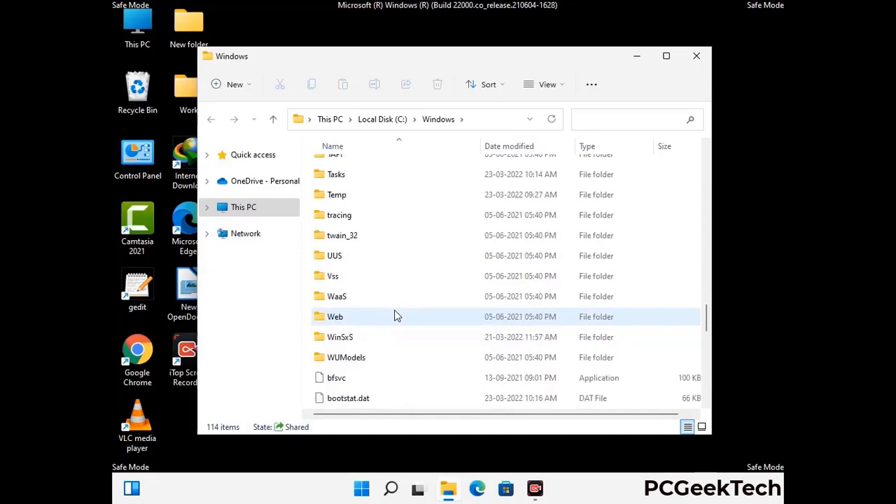
scroll(395, 315, "down", 7)
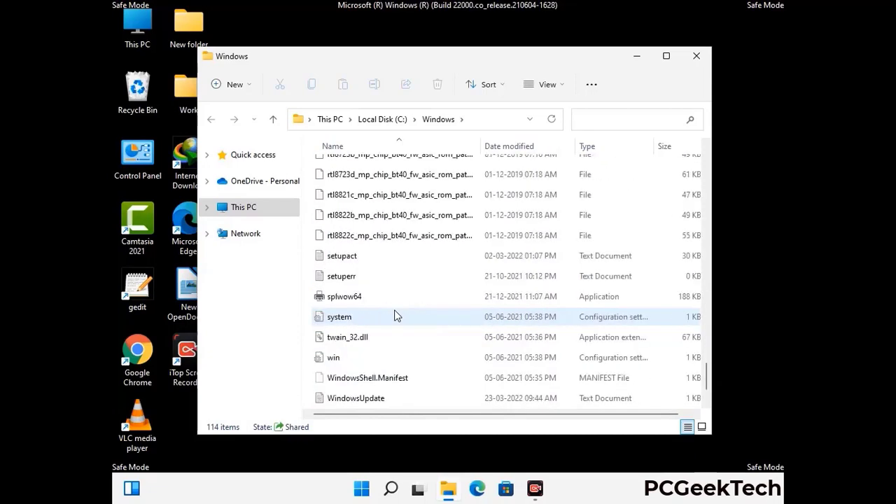
scroll(394, 315, "up", 14)
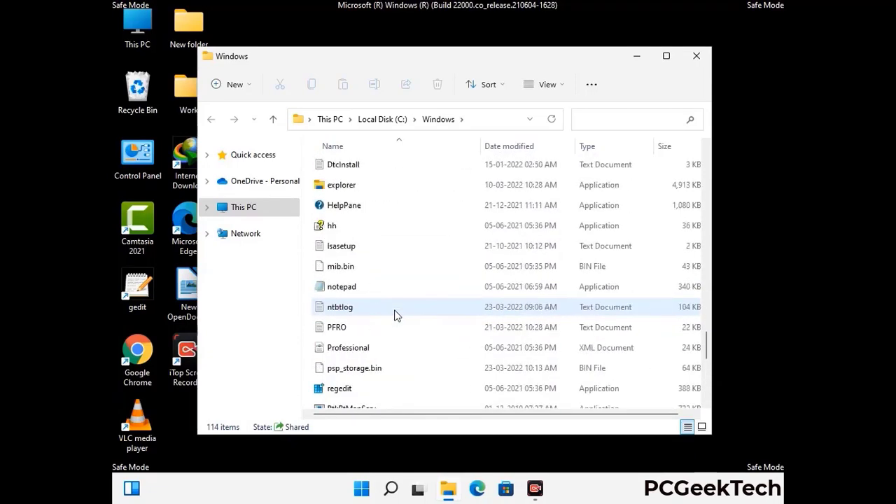
scroll(394, 315, "up", 3)
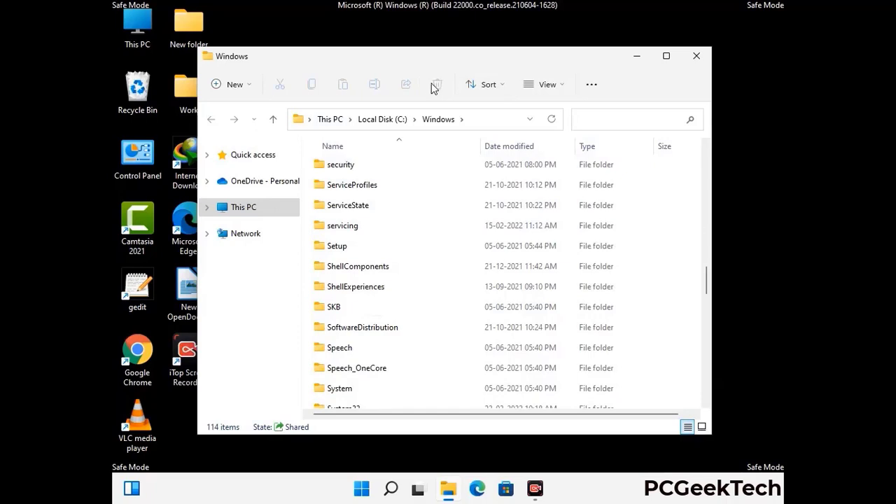
left_click(699, 56)
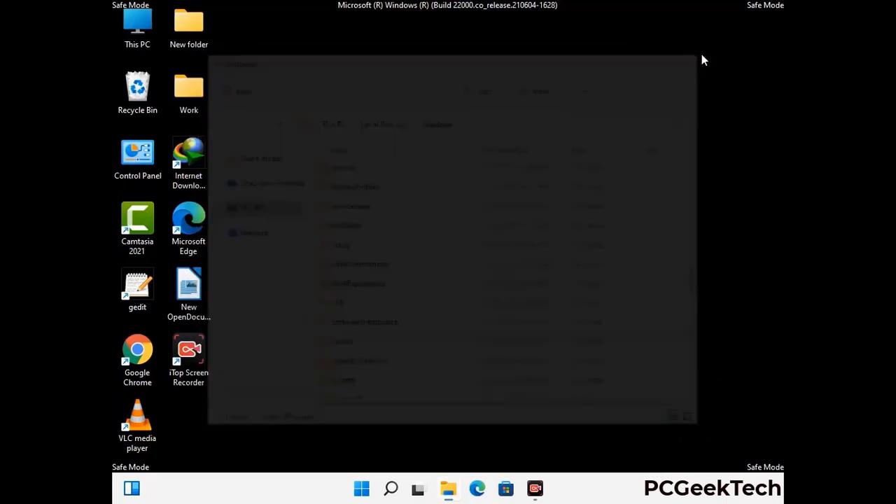
Open the user's Temp folder by running %temp%
key("super+r")
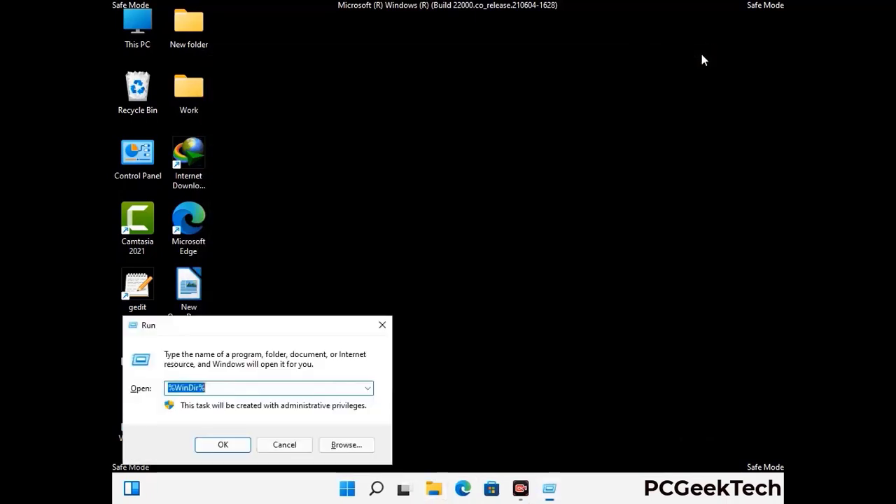
left_click_drag(296, 330, 509, 120)
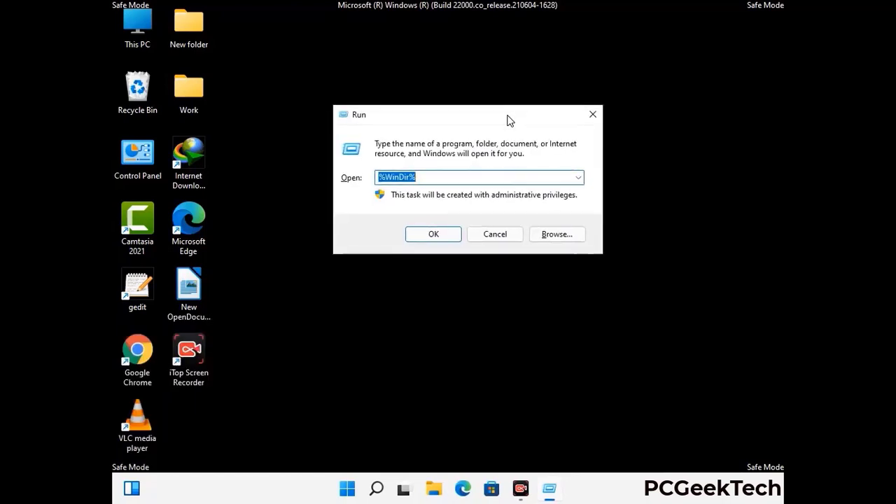
type("%temp%")
left_click(510, 120)
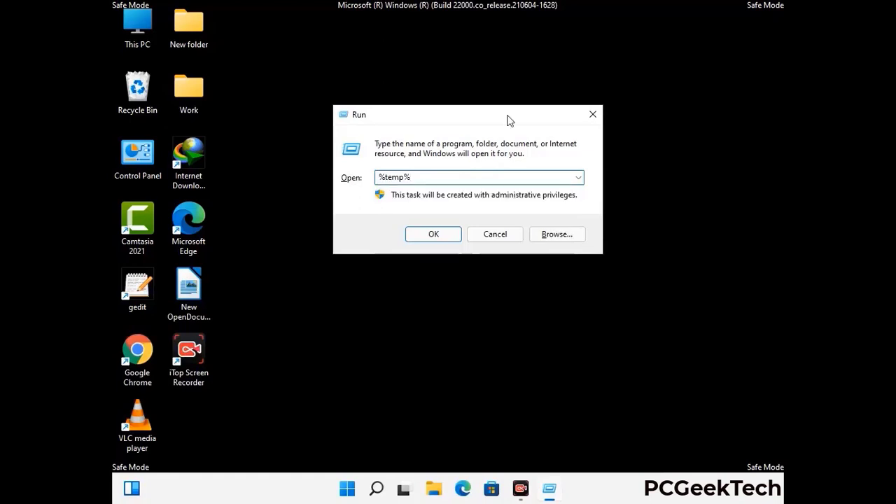
left_click(448, 234)
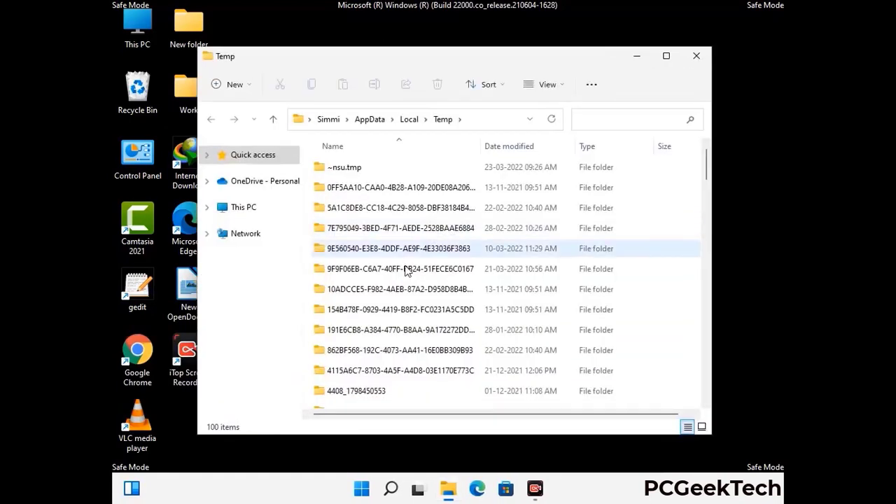
Delete all 100 items in Temp and close the window
left_click(406, 269)
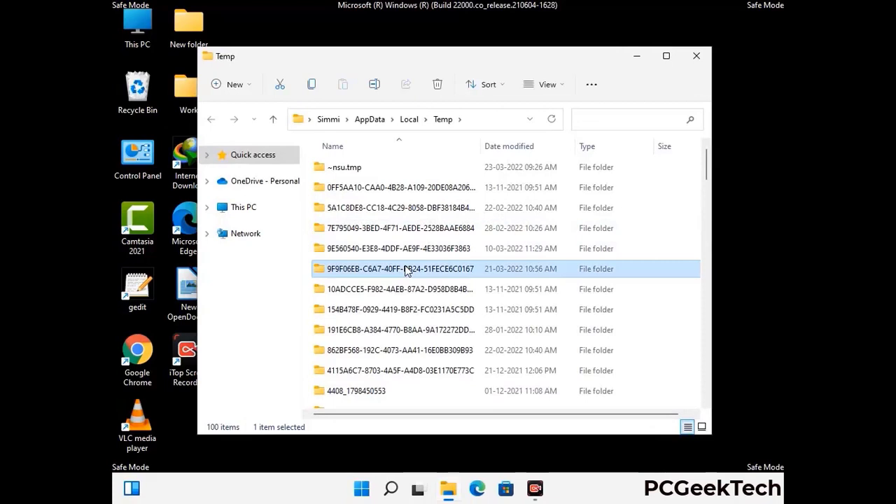
key("ctrl+a")
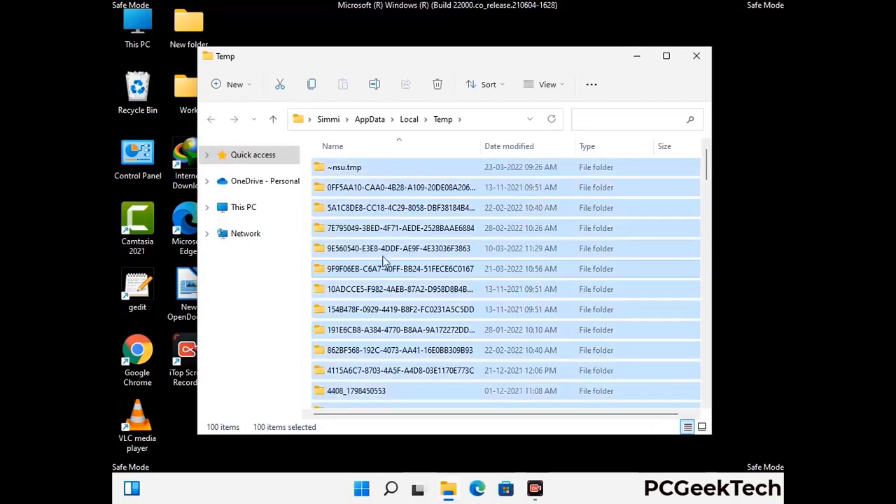
left_click(440, 85)
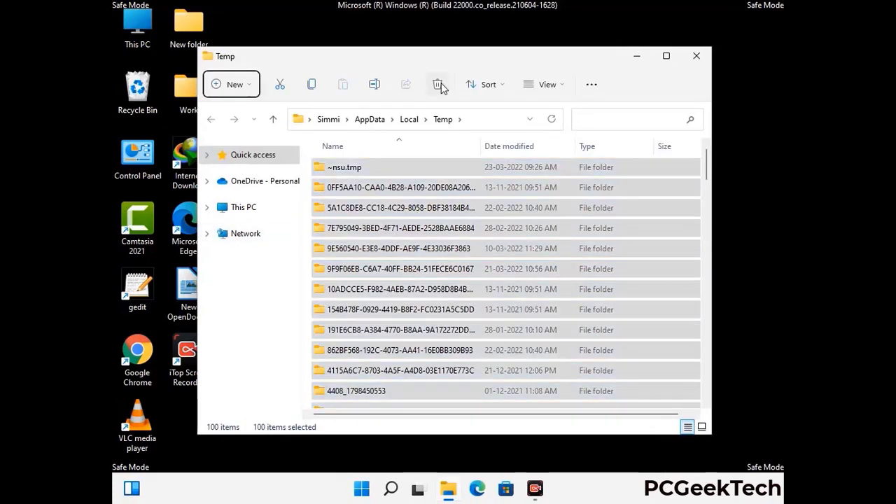
left_click(697, 55)
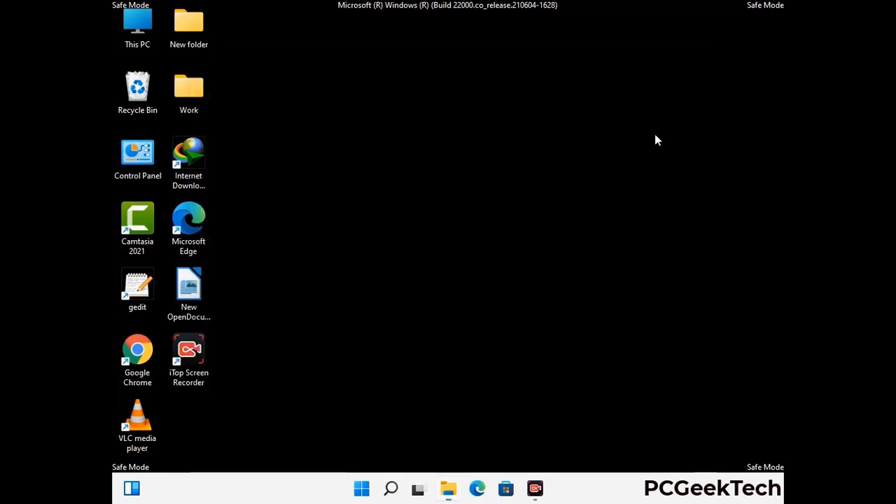
Run temp to open C:\Windows\Temp, delete all six items, and close the window
key("super+r")
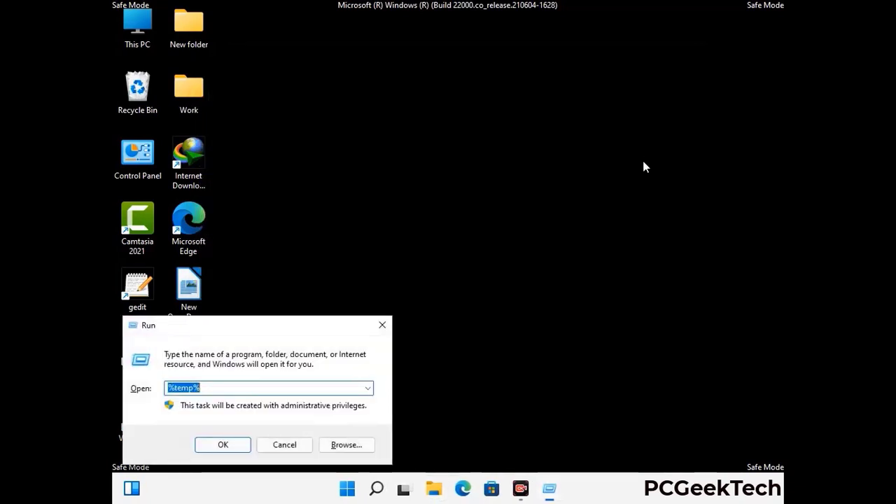
left_click_drag(303, 325, 510, 131)
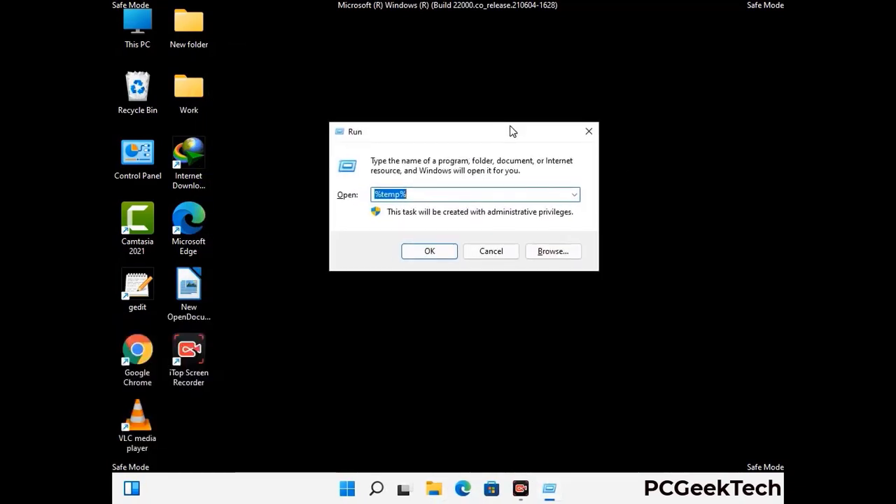
type("temp")
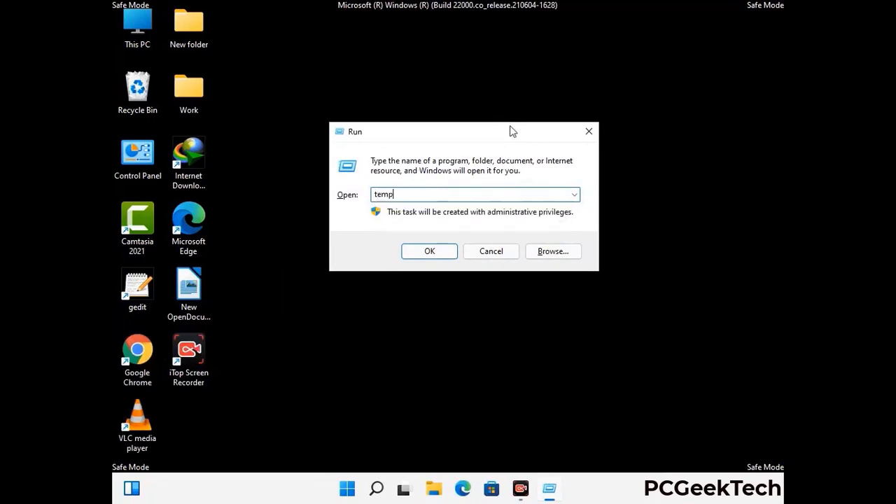
key("Return")
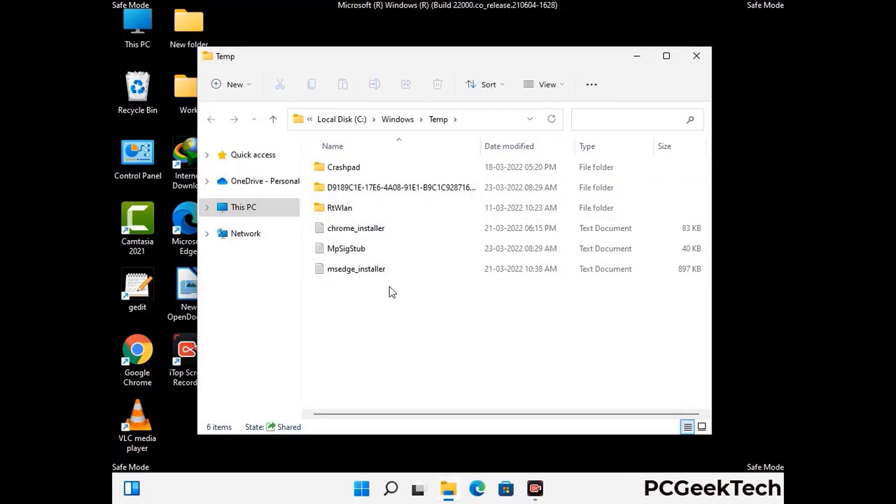
key("ctrl+a")
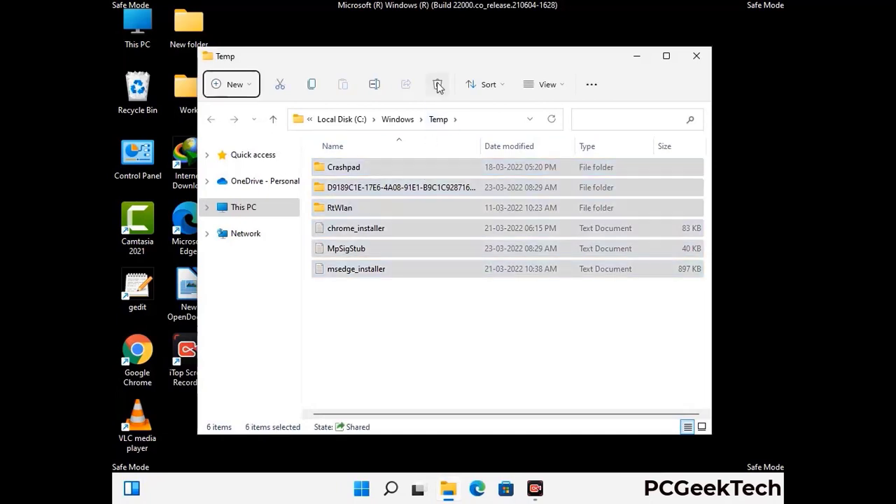
left_click(439, 84)
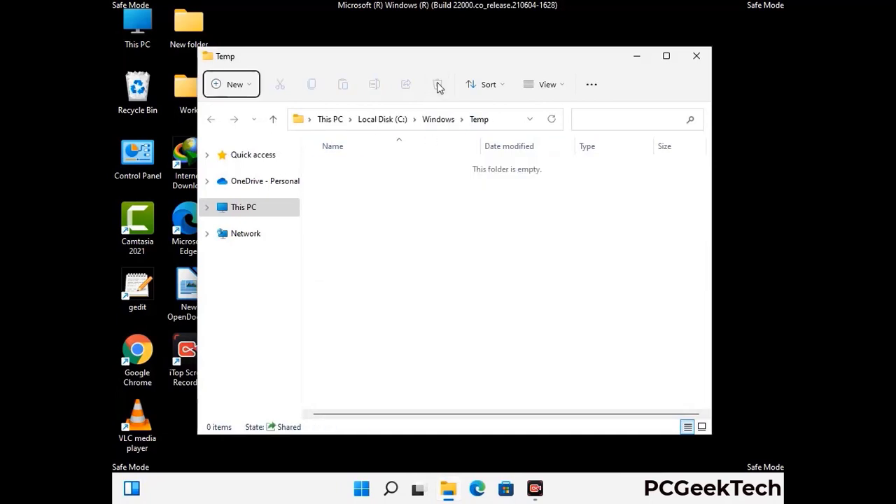
left_click(698, 57)
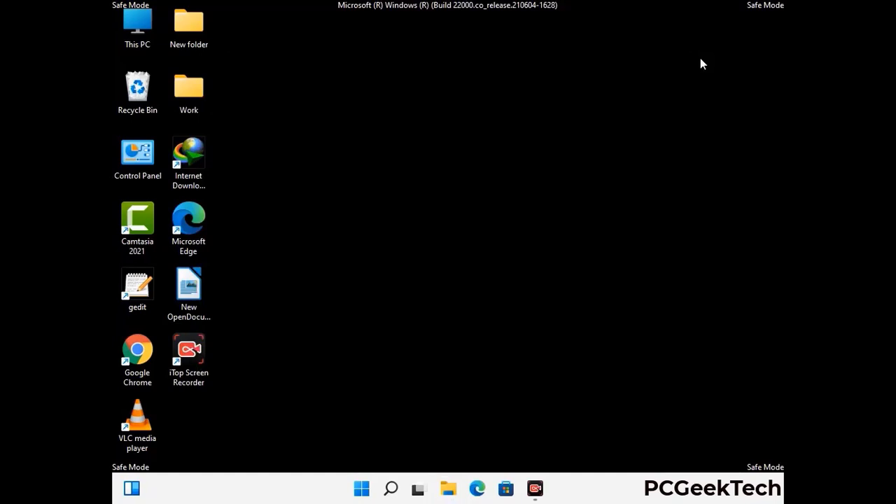
Launch Registry Editor by running regedit
key("super+r")
left_click_drag(274, 324, 466, 113)
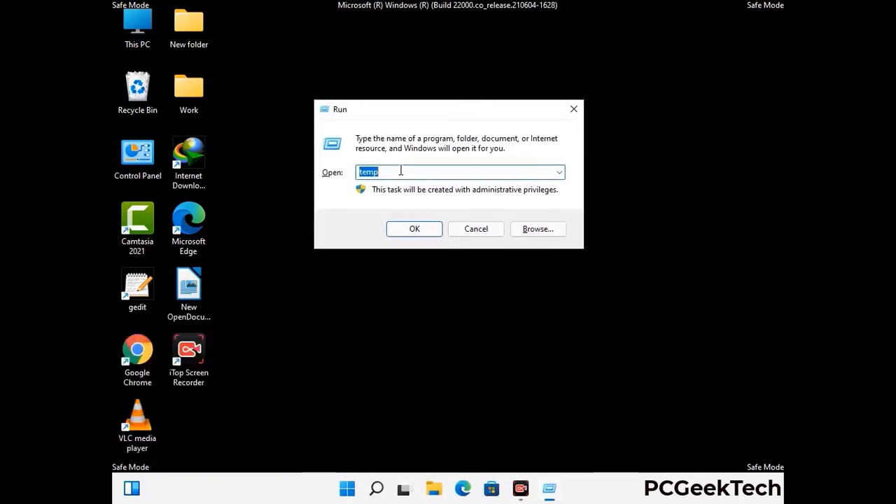
type("regedit")
key("Return")
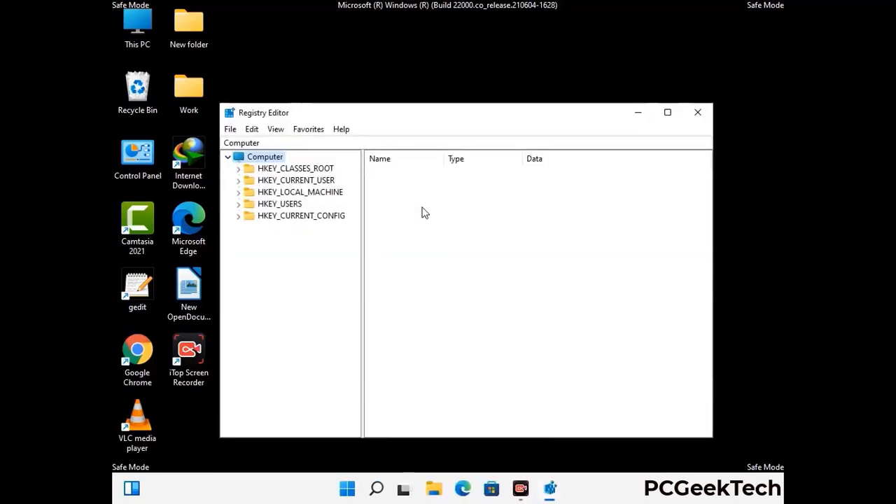
Expand HKEY_CURRENT_USER > Software > Microsoft in the registry tree
left_click(299, 192)
left_click(238, 180)
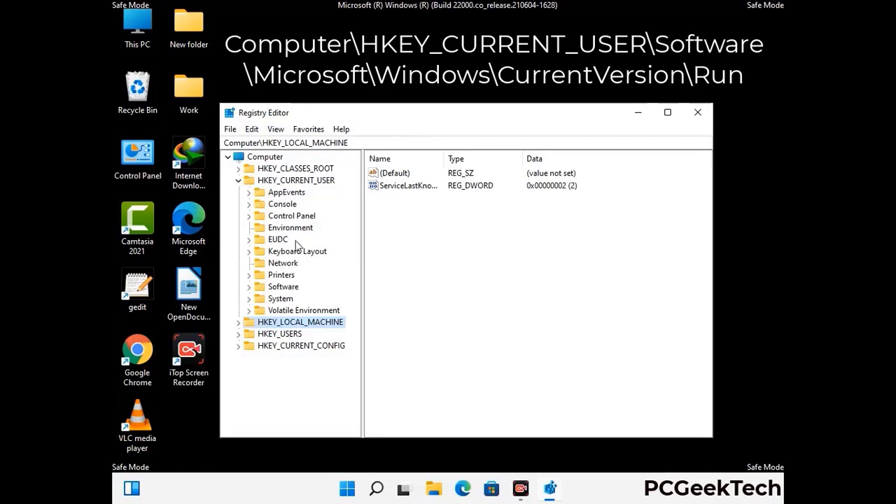
left_click(281, 289)
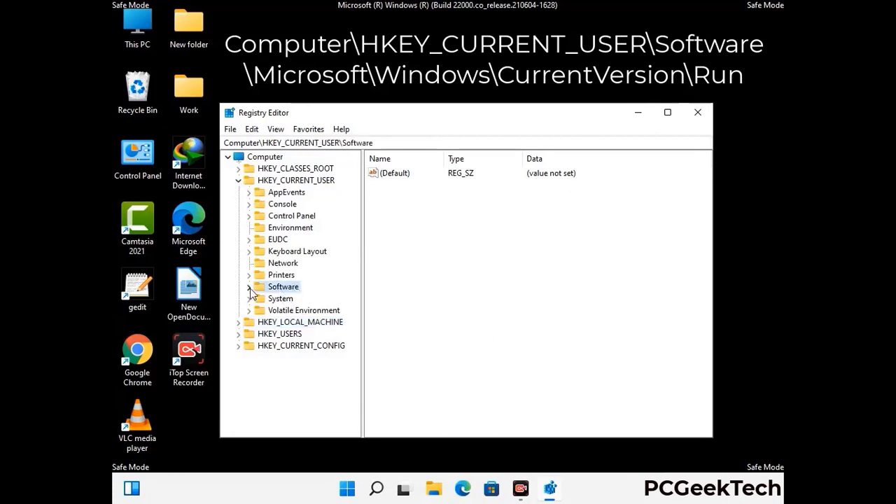
left_click(248, 288)
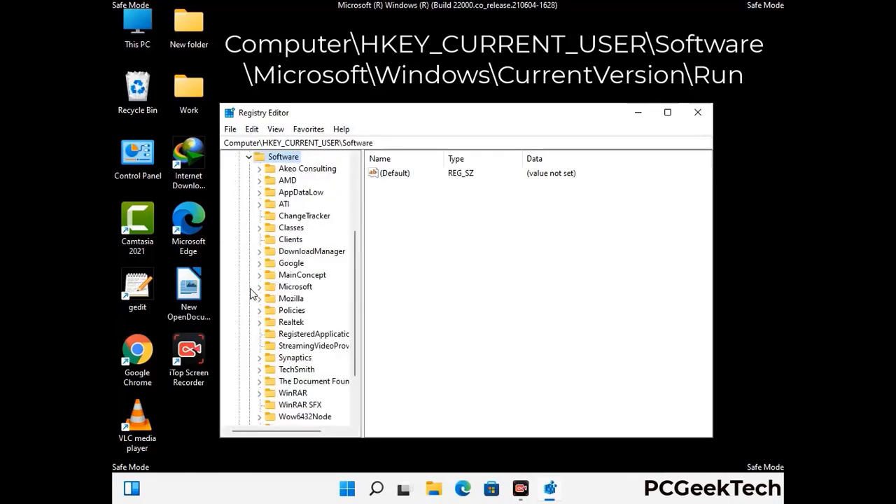
double_click(293, 289)
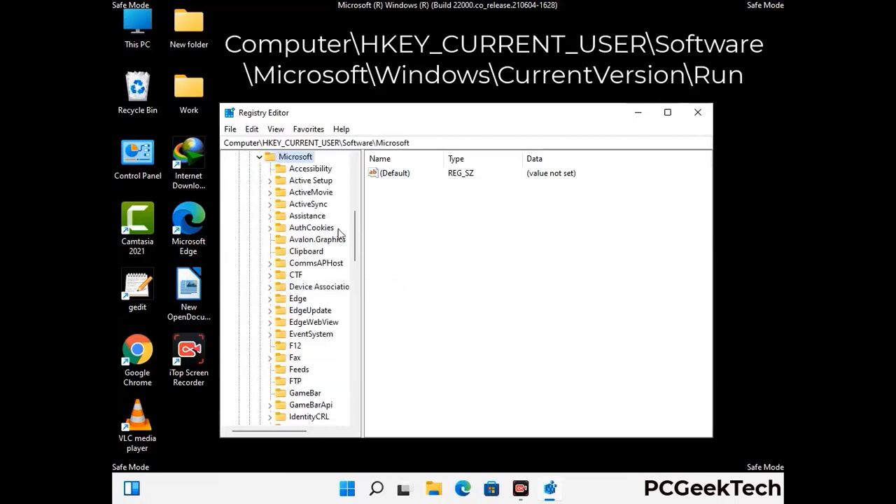
Expand Windows > CurrentVersion and select the Run key
scroll(324, 306, "down", 2)
scroll(325, 306, "down", 3)
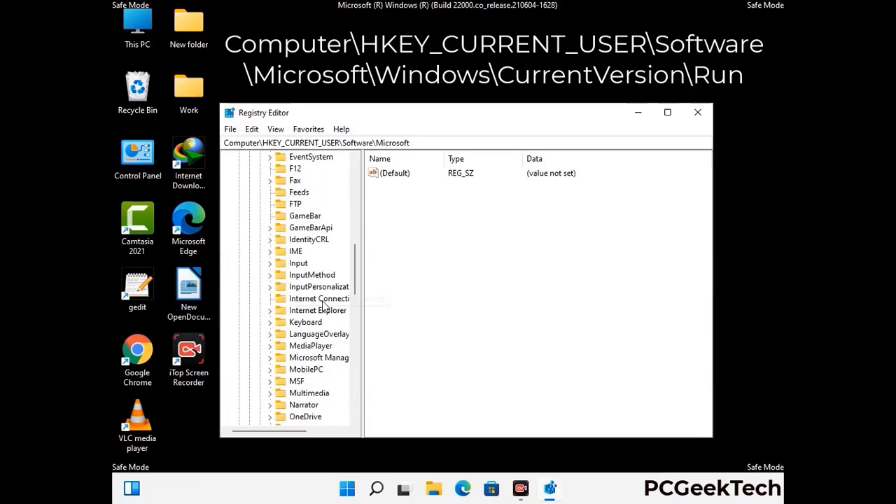
scroll(324, 306, "down", 2)
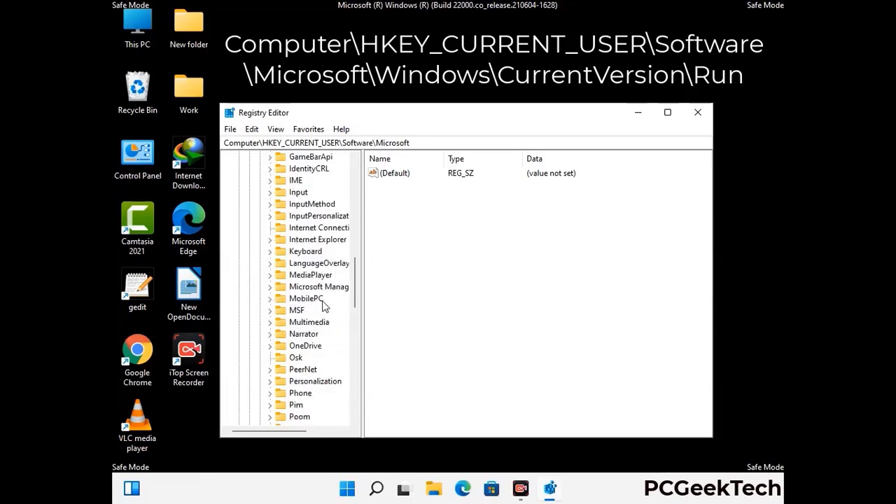
scroll(325, 306, "down", 7)
scroll(325, 306, "down", 3)
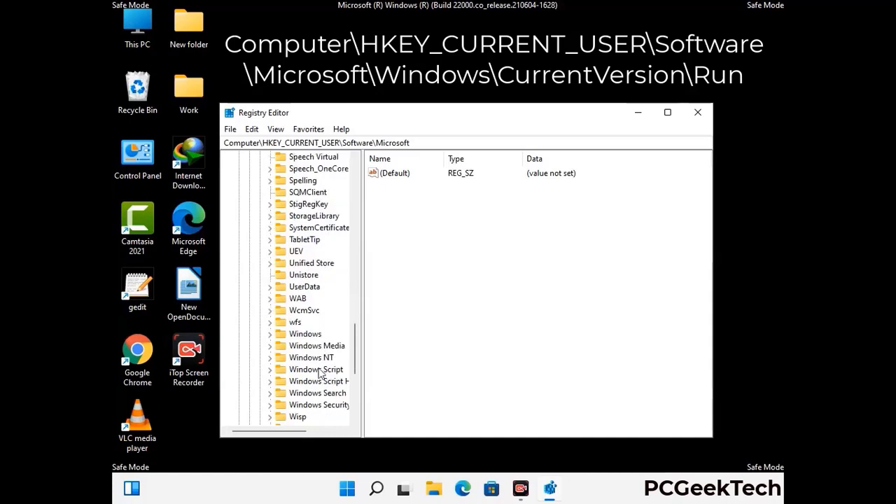
double_click(315, 335)
scroll(325, 328, "down", 1)
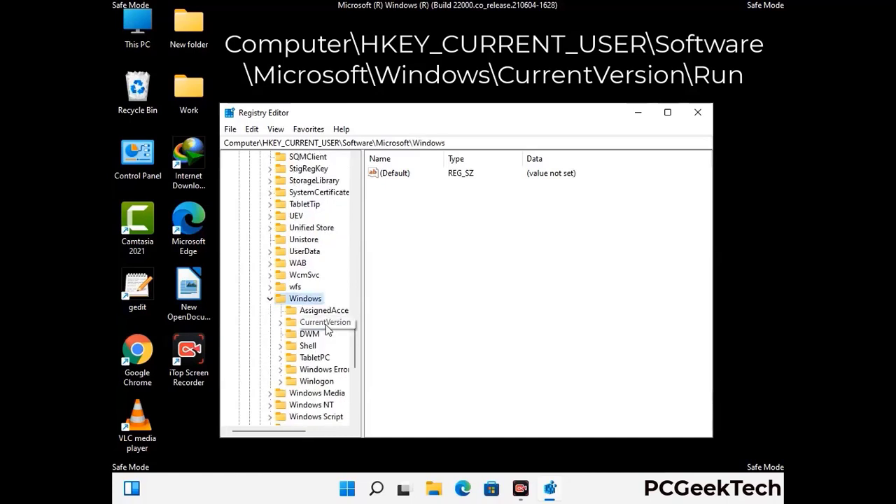
double_click(326, 323)
scroll(323, 316, "down", 4)
scroll(323, 305, "down", 4)
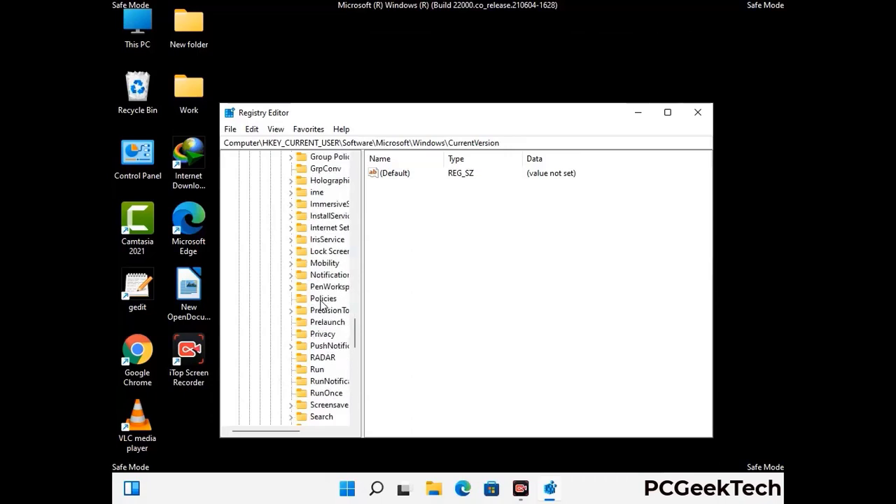
scroll(322, 304, "down", 1)
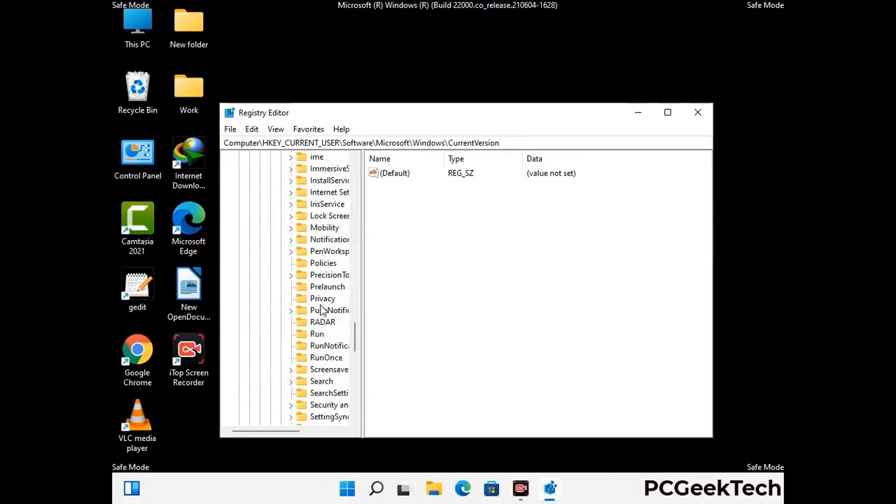
left_click(318, 335)
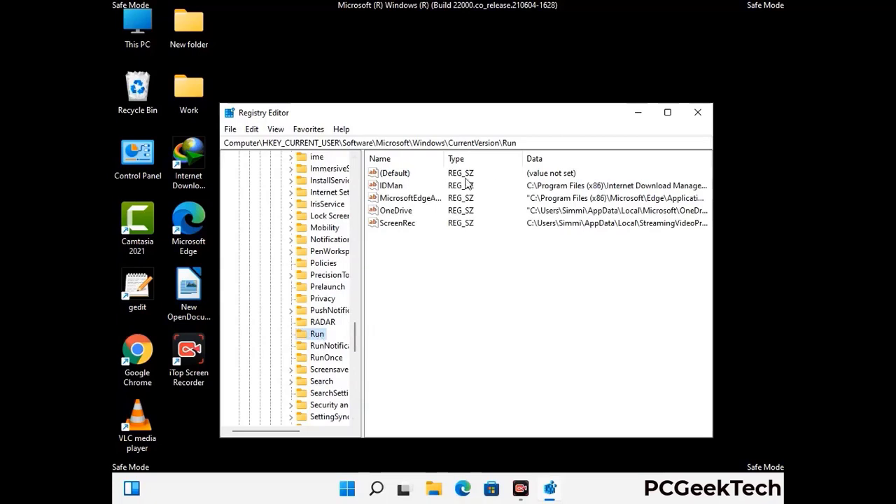
Delete the ScreenRec value from the Run key, confirming the deletion
left_click(396, 224)
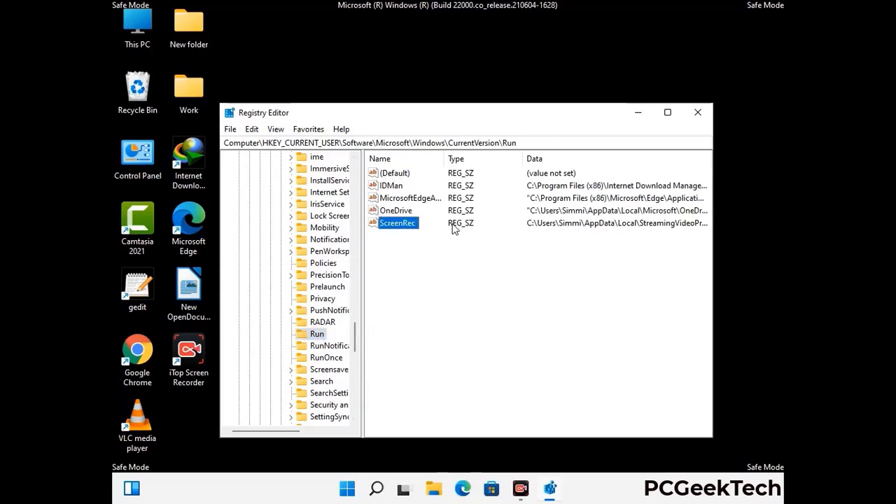
left_click(399, 224)
key("Escape")
right_click(404, 225)
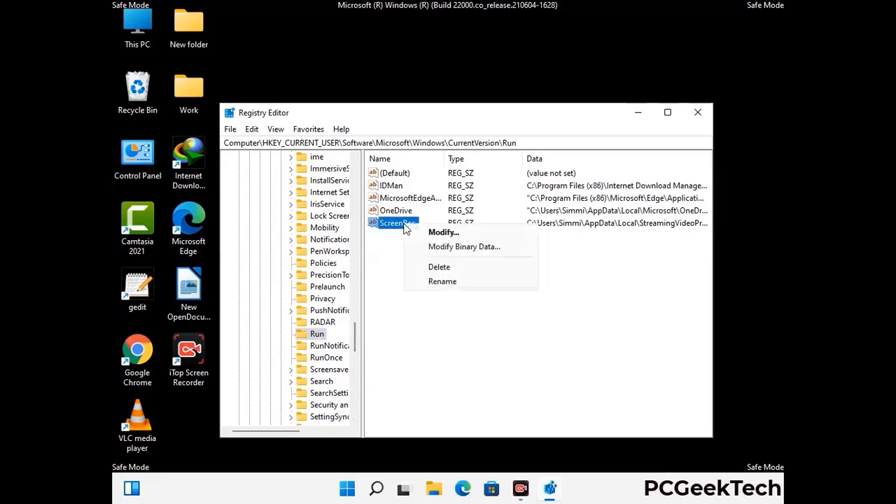
left_click(430, 267)
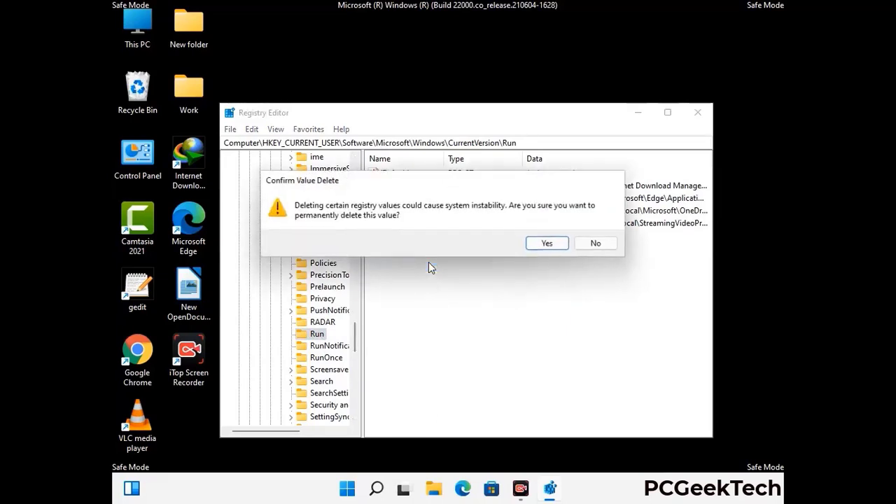
left_click(547, 243)
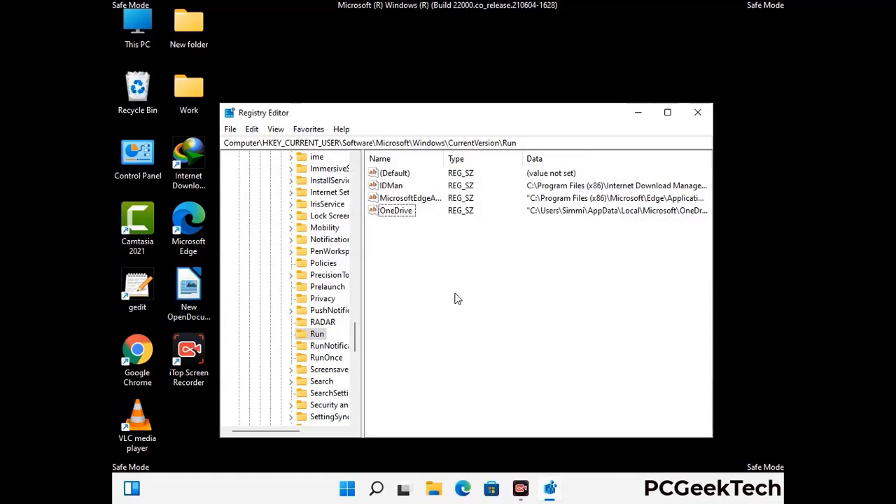
Search the registry for 'Virus Nam', then dismiss the search and close Registry Editor
key("ctrl+f")
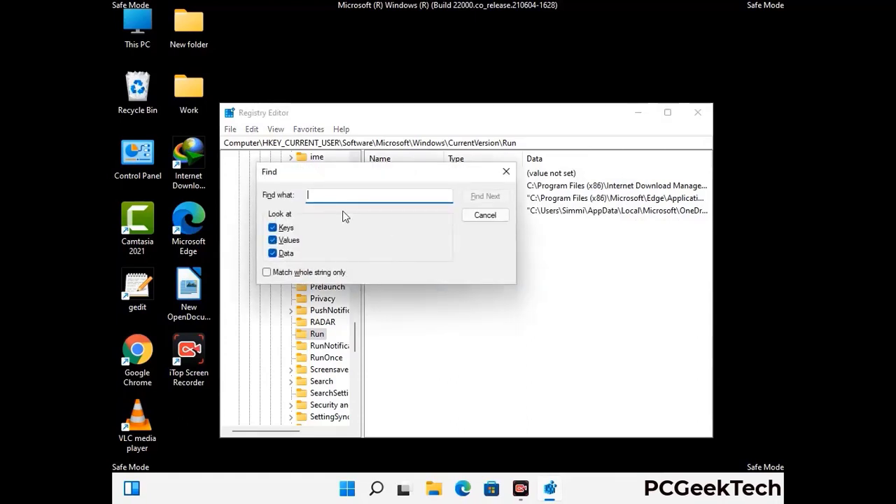
type("Virus Name")
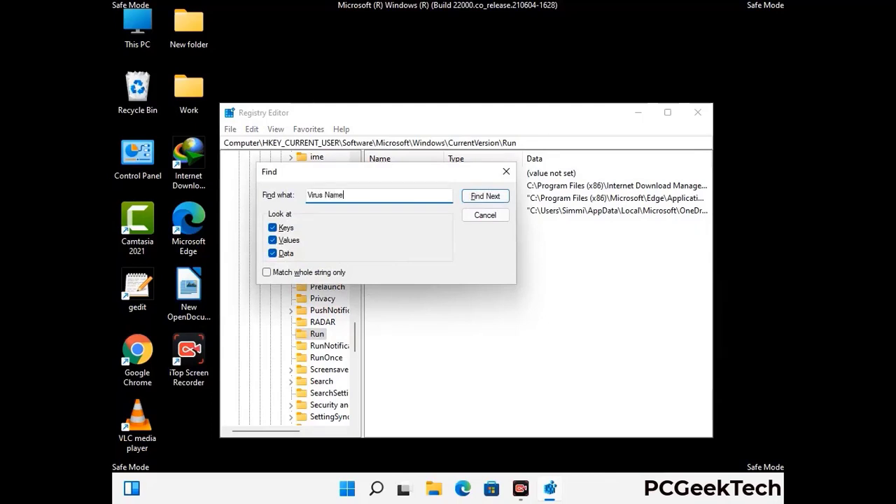
left_click(476, 201)
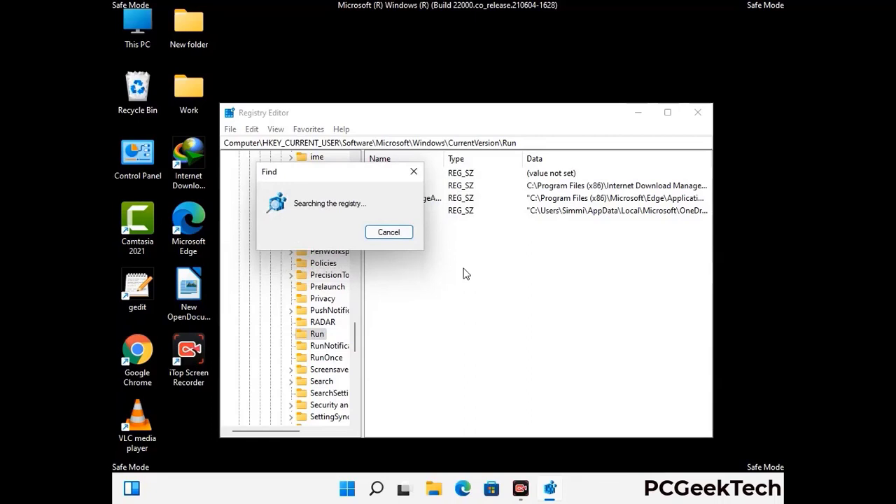
left_click(419, 173)
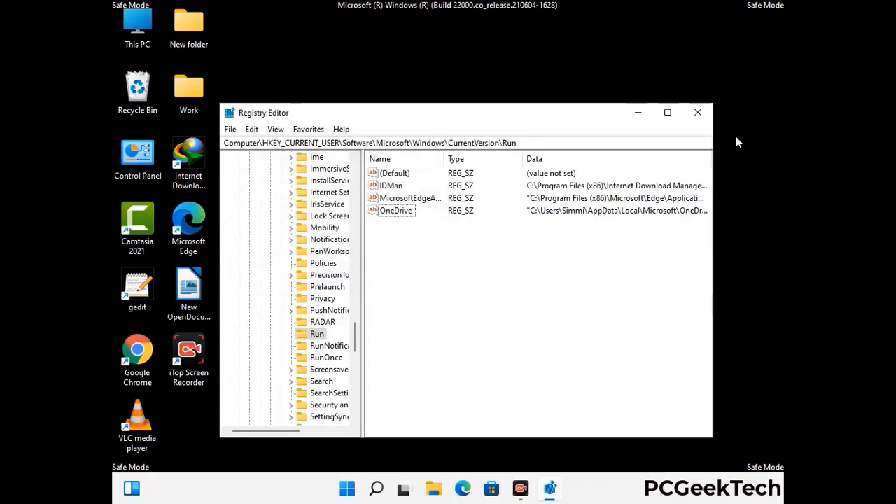
left_click(698, 113)
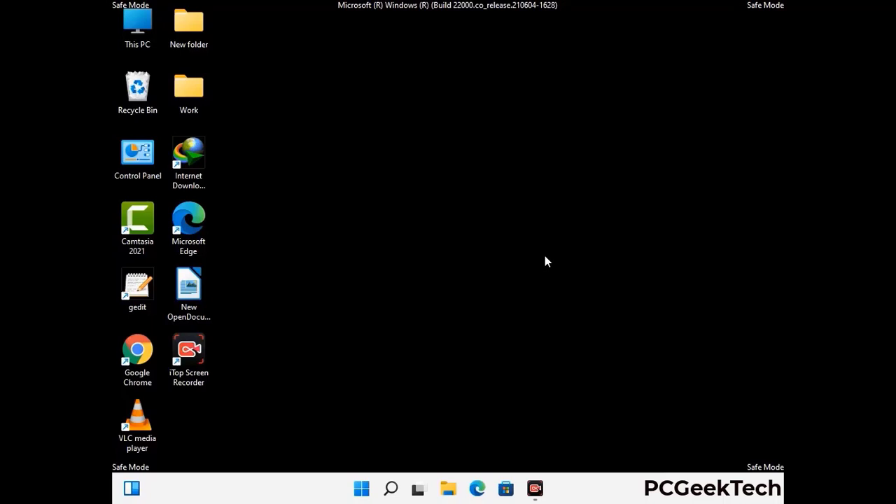
Launch msconfig from the Run box and uncheck Safe boot on the Boot tab
key("super+r")
left_click_drag(261, 325, 459, 140)
type("ms")
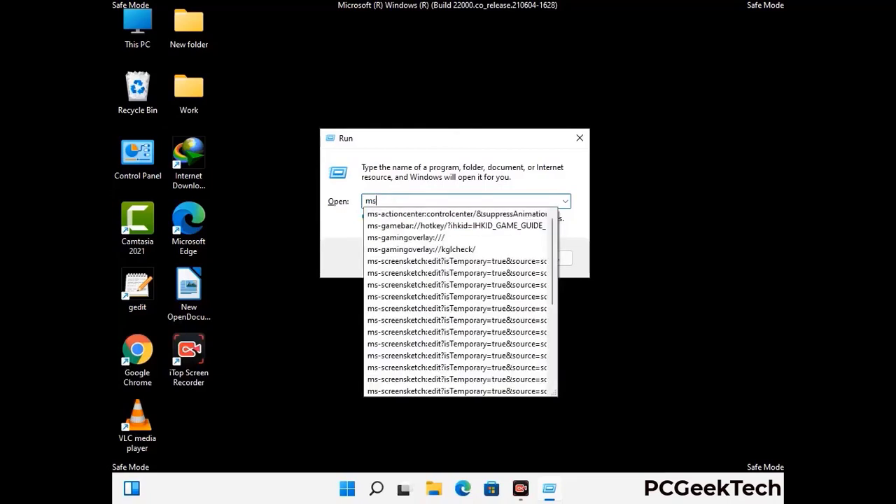
type("config")
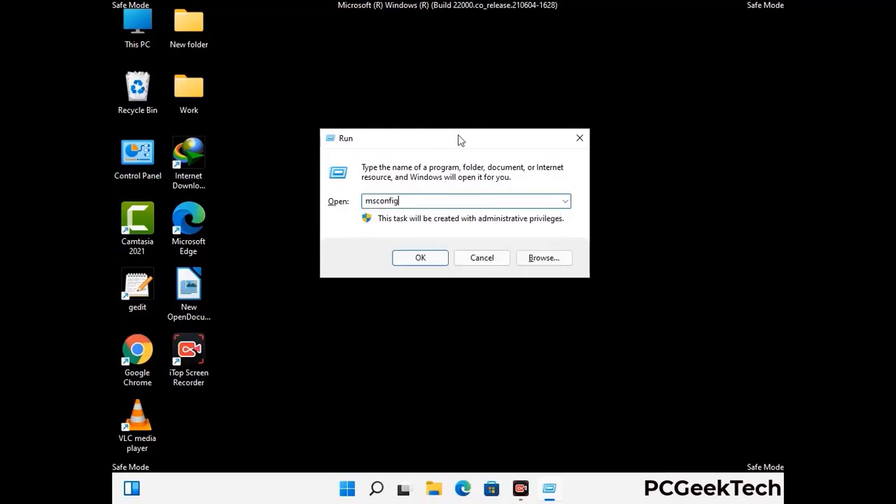
left_click(414, 256)
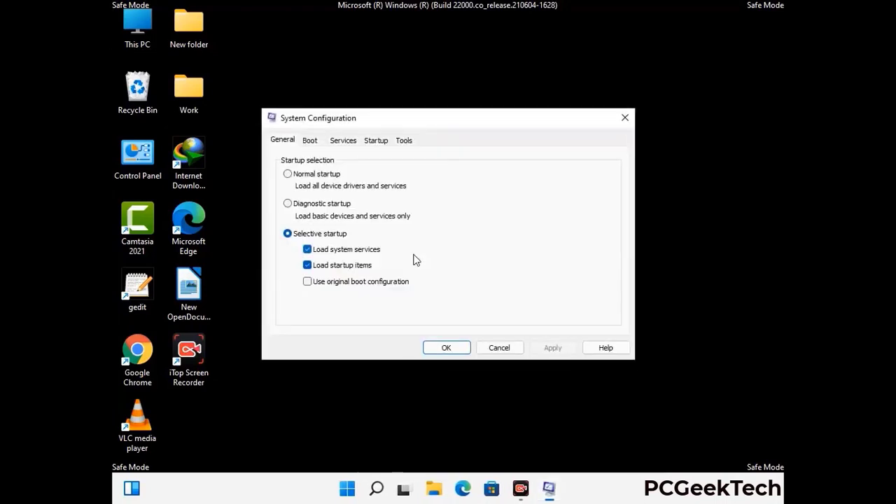
left_click(310, 140)
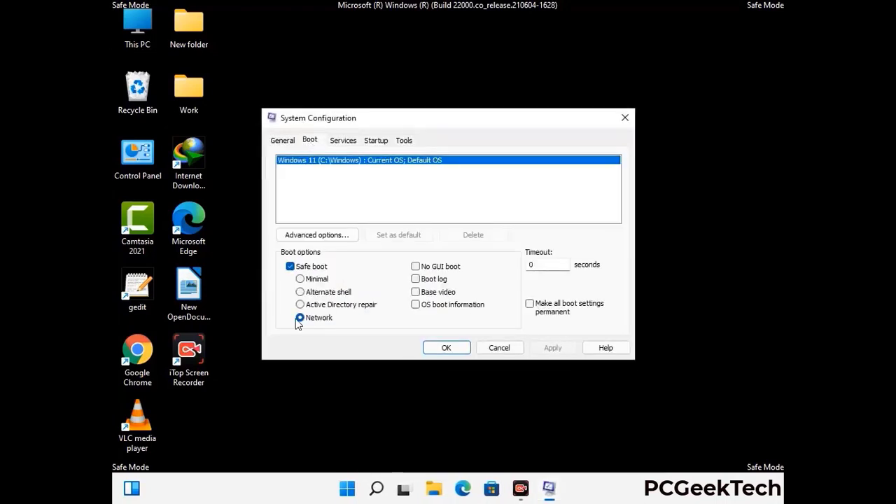
left_click(290, 266)
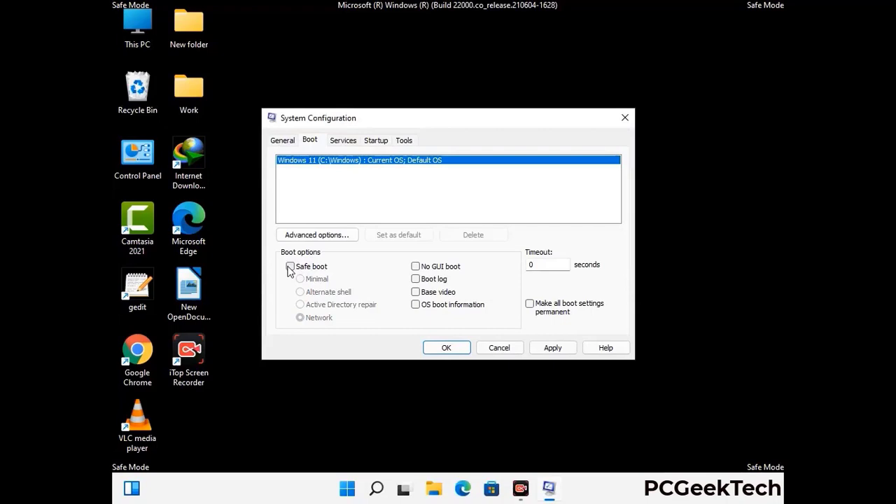